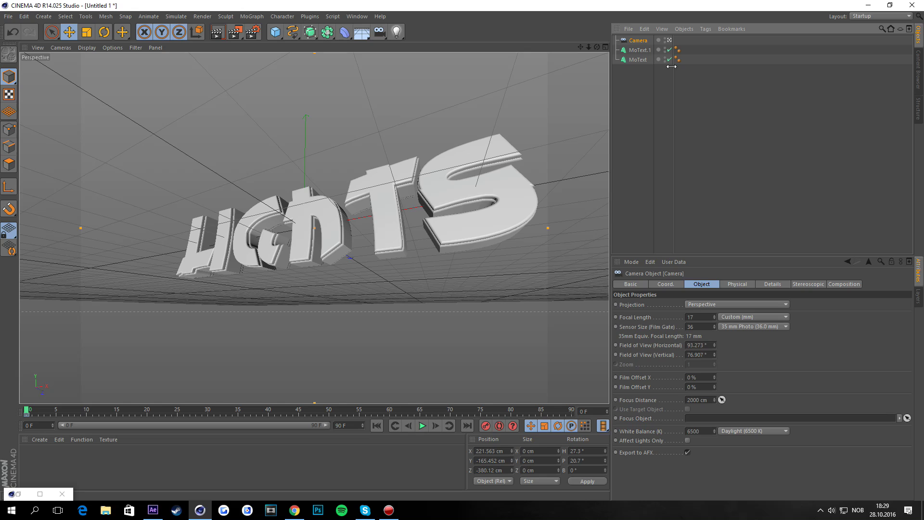
# Step: Set the render output size to 1920 by 1080 pixels and the frame range to All Frames
pyautogui.click(255, 33)
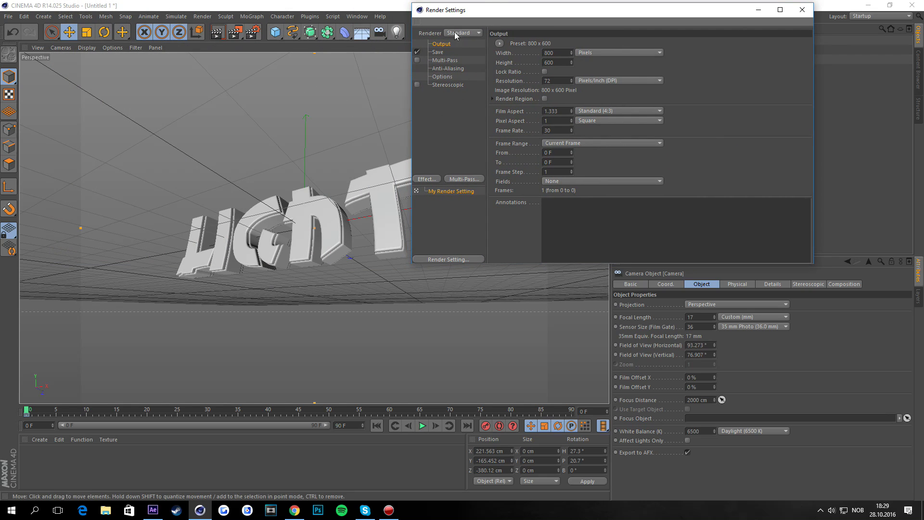
pyautogui.moveTo(441, 12); pyautogui.dragTo(277, 15)
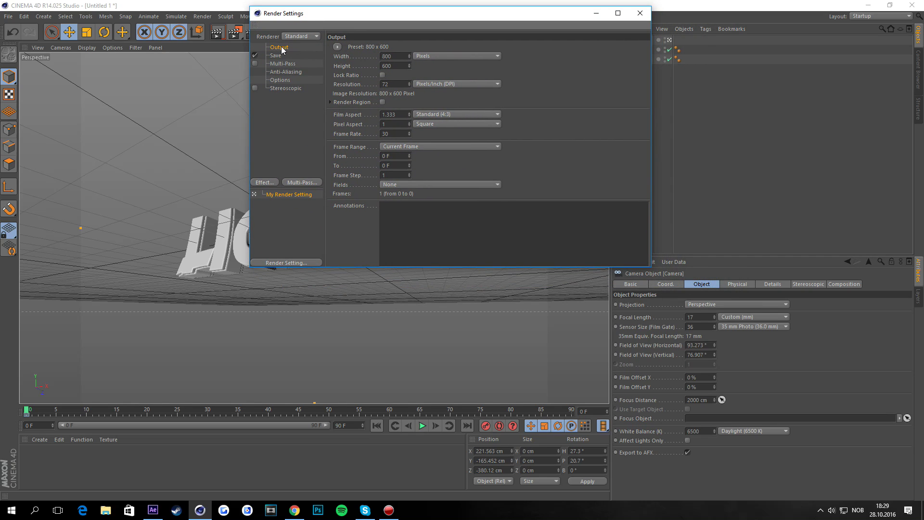
pyautogui.click(386, 56)
pyautogui.write('1920')
pyautogui.press('Tab')
pyautogui.write('1080')
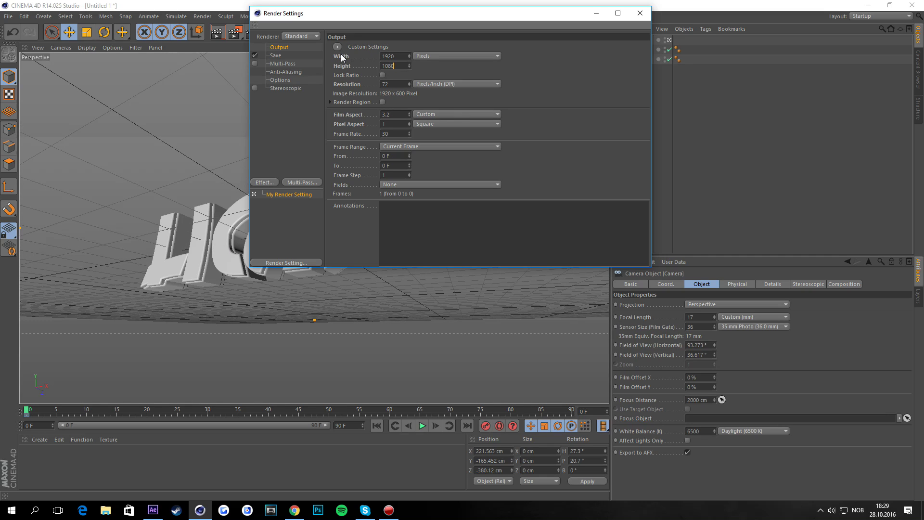
pyautogui.press('Tab')
pyautogui.click(404, 145)
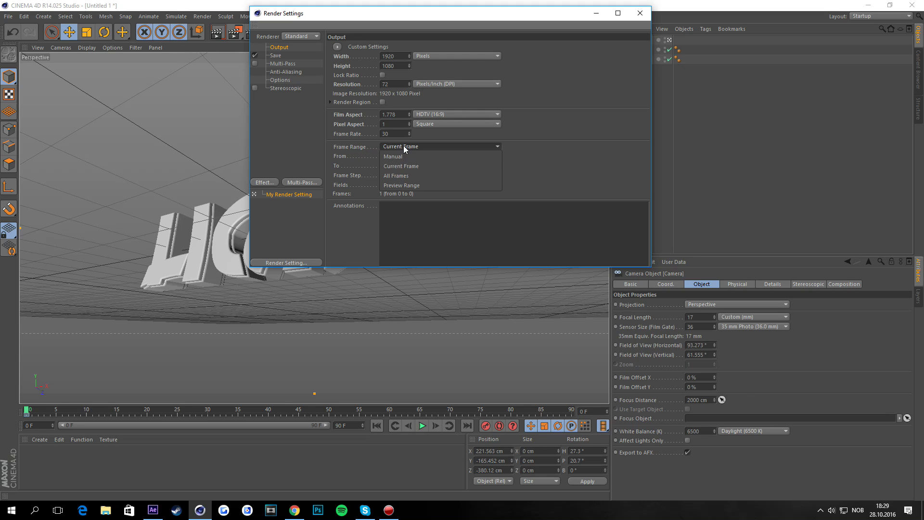
pyautogui.click(399, 177)
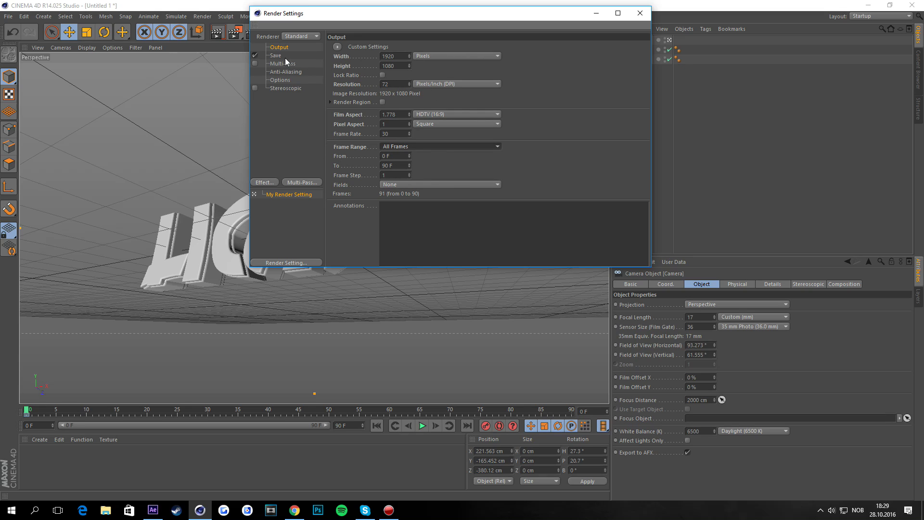
# Step: Set the rendered image's save format to PNG and enable its alpha channel
pyautogui.click(273, 55)
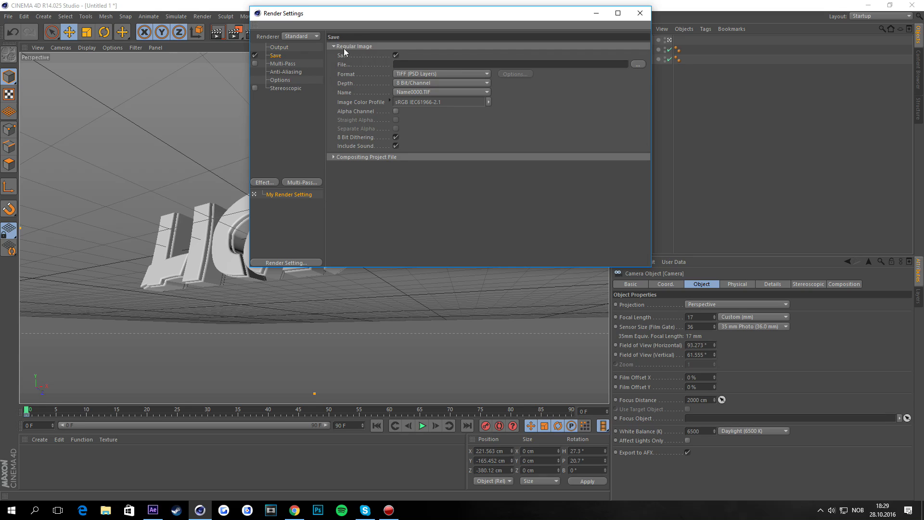
pyautogui.click(420, 72)
pyautogui.click(410, 152)
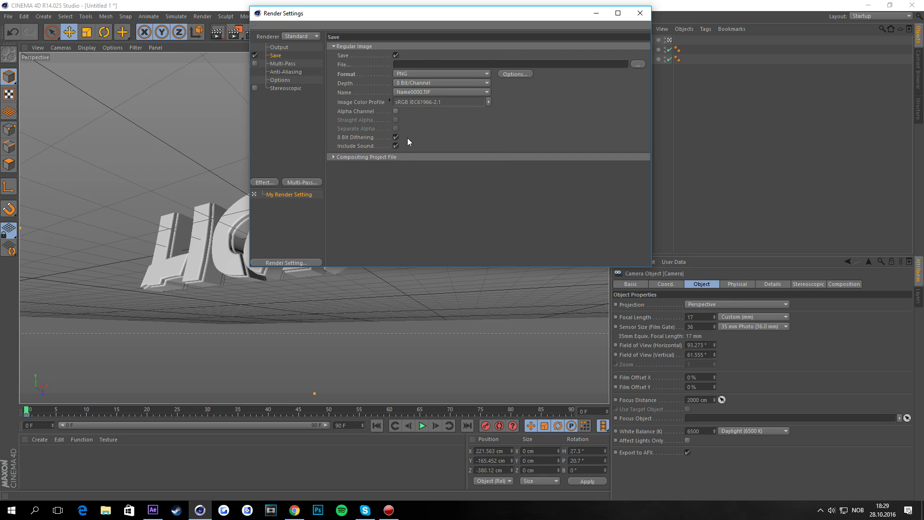
pyautogui.click(396, 112)
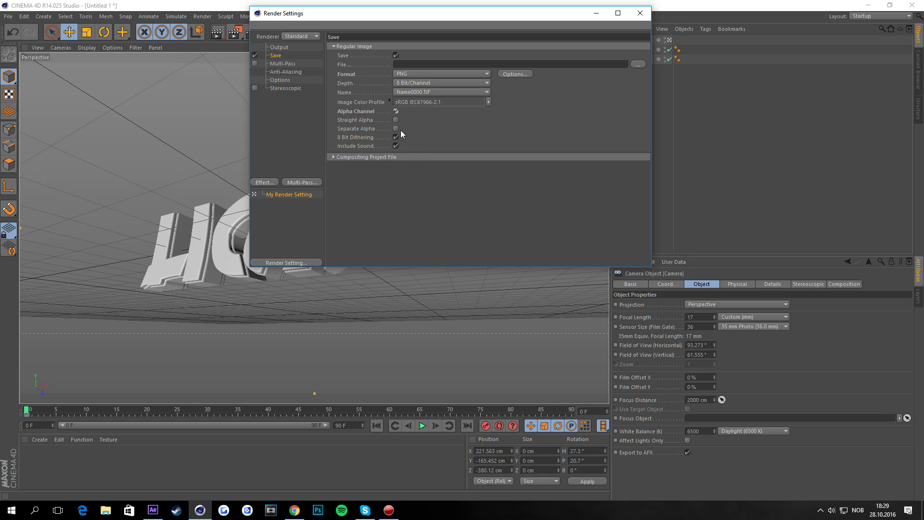
# Step: Enable saving an After Effects compositing project file with Relative, Include Timeline Marker and Include 3D Data turned on
pyautogui.click(402, 157)
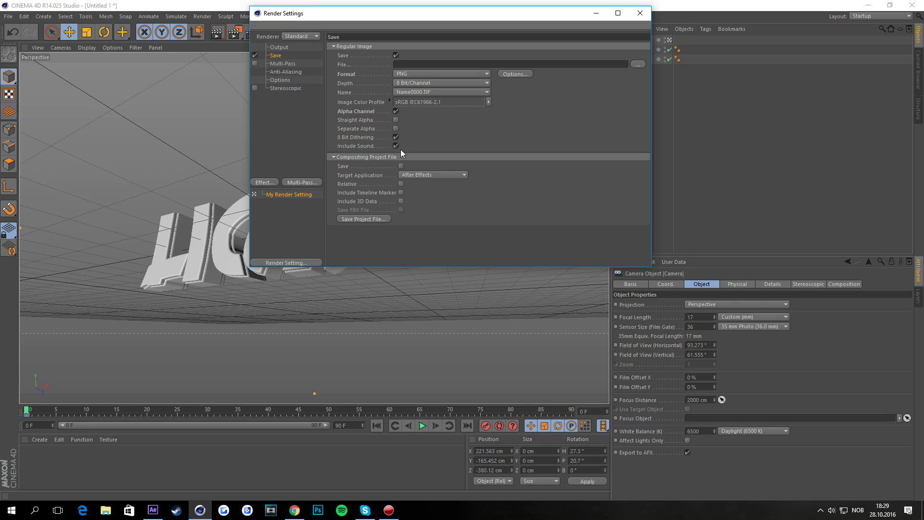
pyautogui.click(403, 166)
pyautogui.click(402, 184)
pyautogui.click(403, 193)
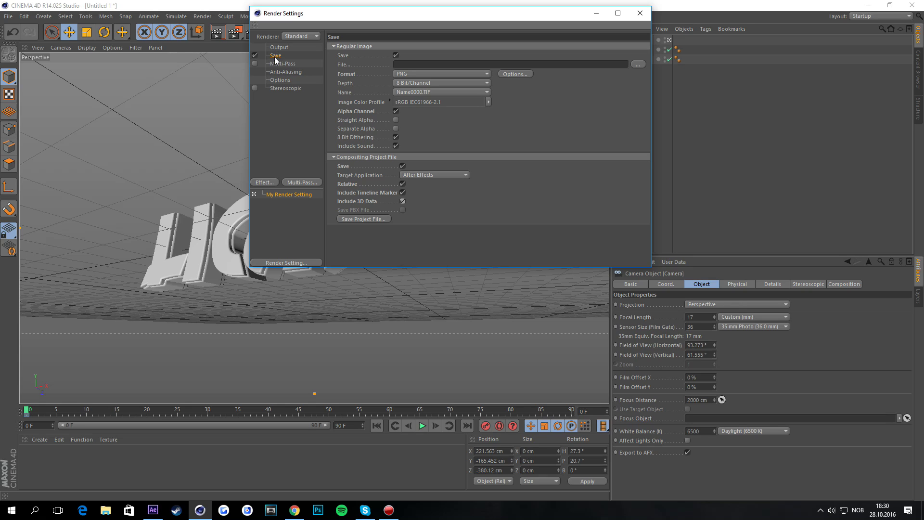
# Step: Set the render's anti-aliasing to Best, with a maximum level of 4x4
pyautogui.click(275, 71)
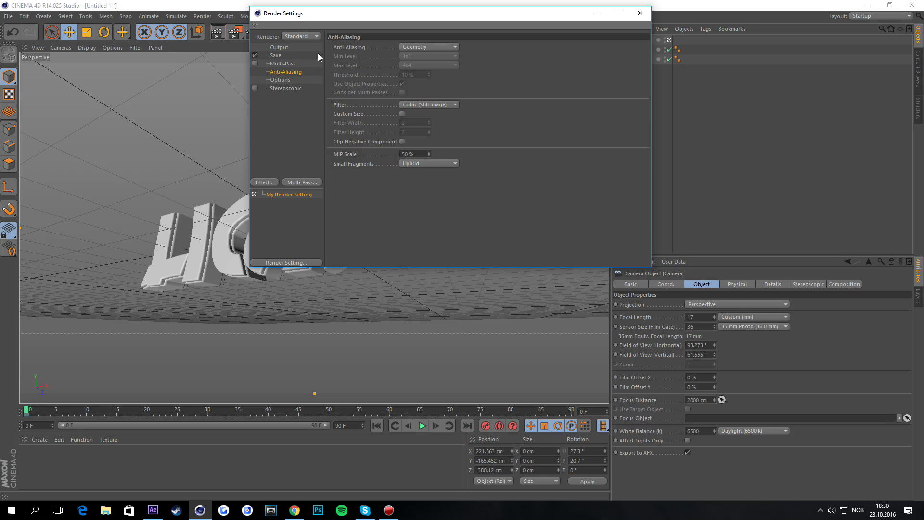
pyautogui.click(416, 46)
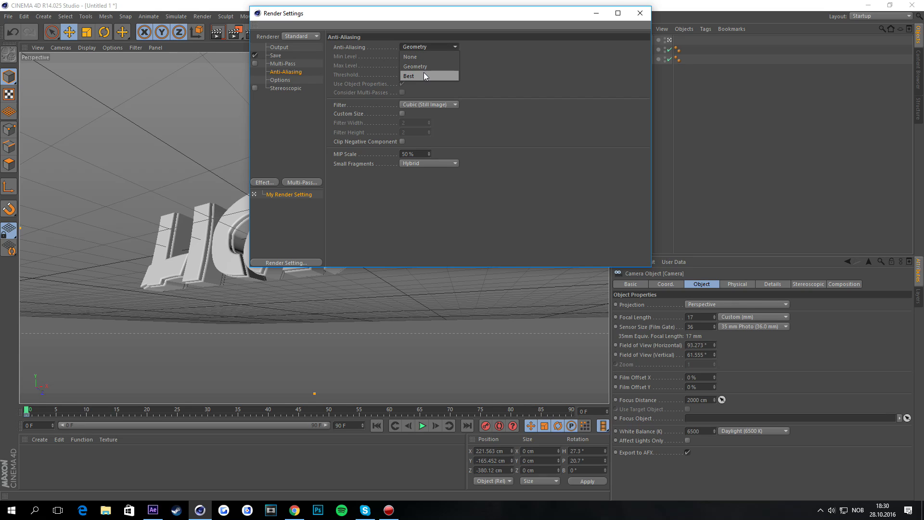
pyautogui.click(423, 74)
pyautogui.click(422, 63)
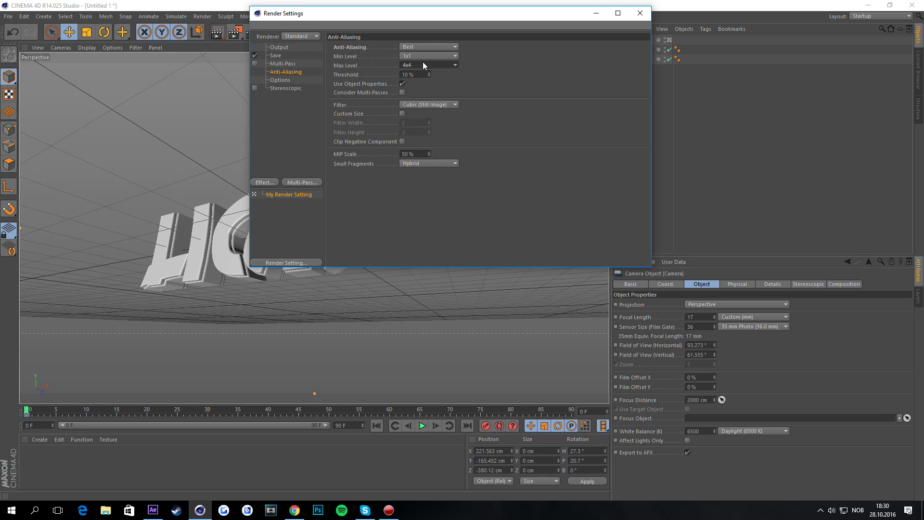
pyautogui.click(407, 85)
pyautogui.click(284, 80)
pyautogui.click(285, 88)
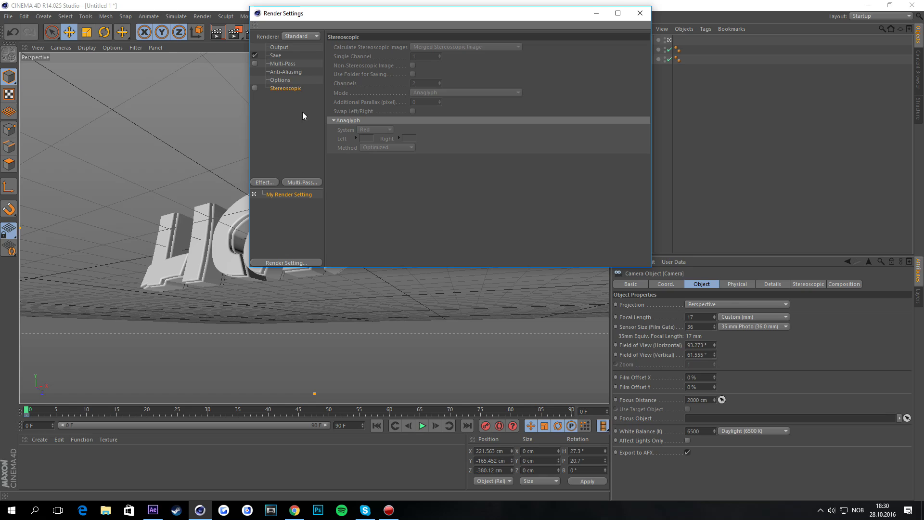
pyautogui.click(293, 160)
# Step: Add the Ambient Occlusion and Global Illumination effects to the render settings
pyautogui.click(267, 183)
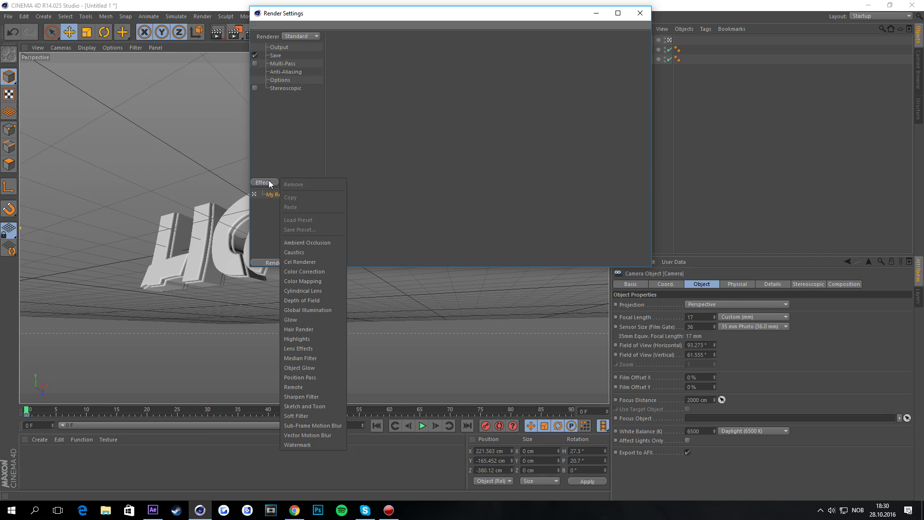
pyautogui.click(302, 242)
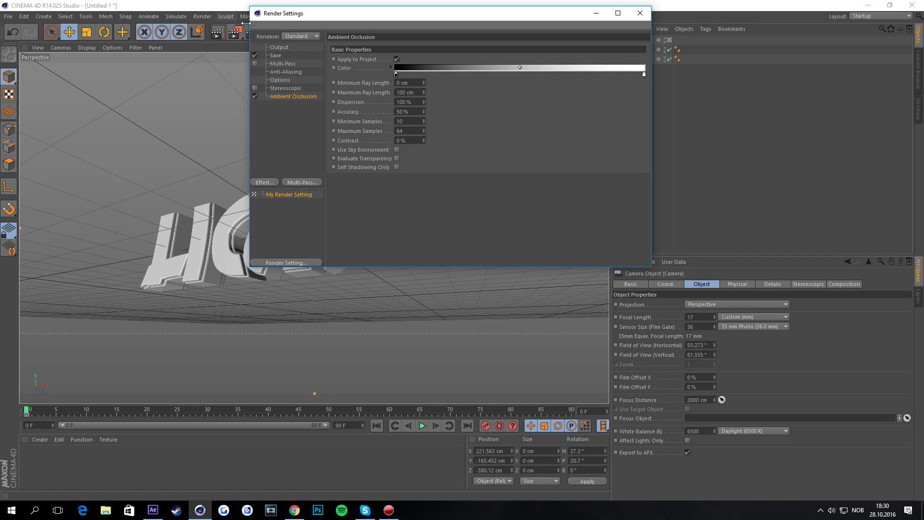
pyautogui.click(271, 183)
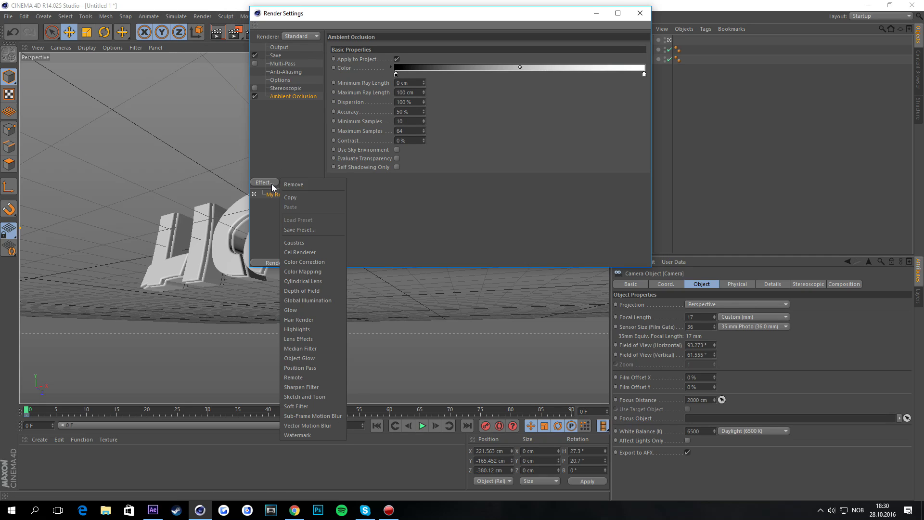
pyautogui.click(296, 300)
# Step: Set the Global Illumination irradiance cache's record density to Low
pyautogui.click(397, 49)
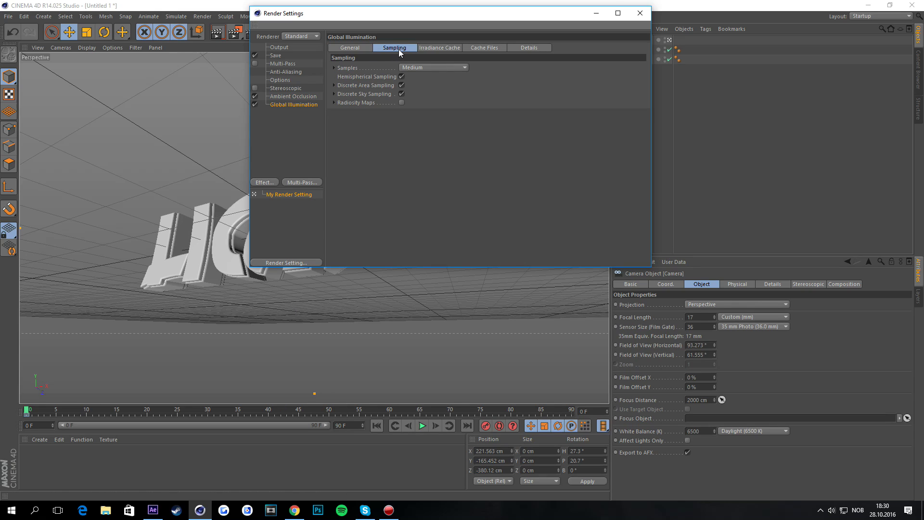
pyautogui.click(407, 68)
pyautogui.click(411, 66)
pyautogui.click(434, 49)
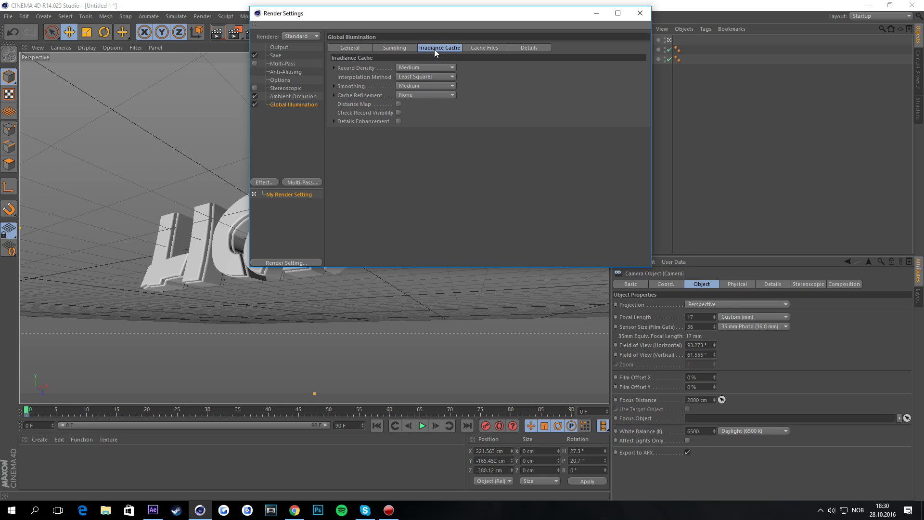
pyautogui.click(415, 68)
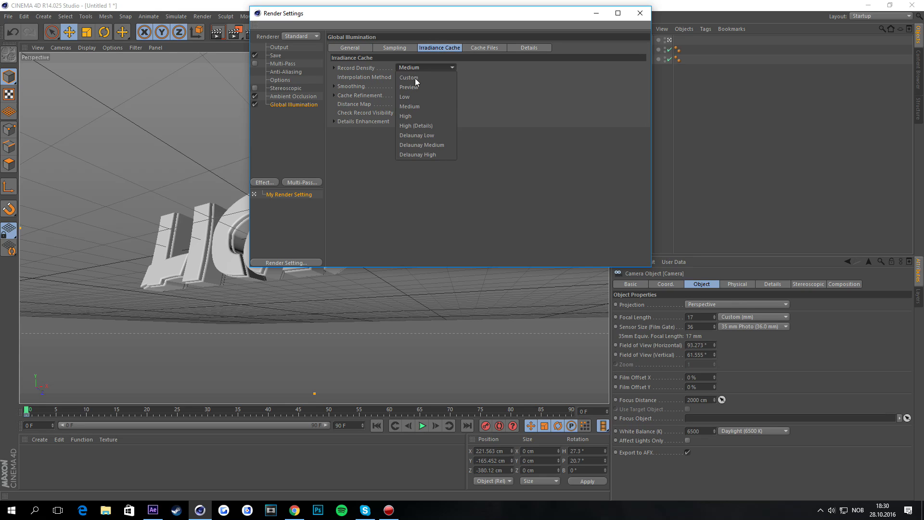
pyautogui.click(414, 93)
pyautogui.click(426, 75)
pyautogui.click(422, 81)
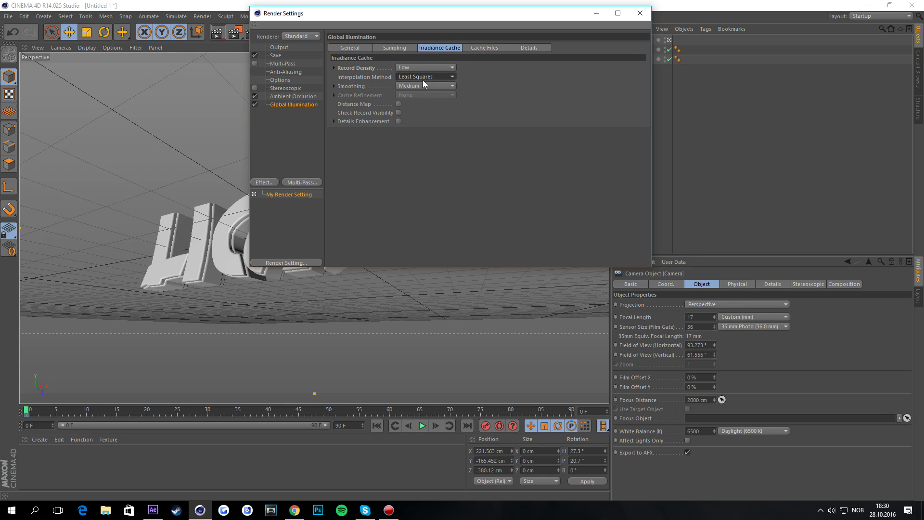
pyautogui.click(422, 86)
pyautogui.click(418, 81)
pyautogui.click(419, 85)
pyautogui.click(417, 92)
# Step: Add the Cel Renderer effect to the render settings and enable its Color option
pyautogui.click(295, 142)
pyautogui.click(274, 182)
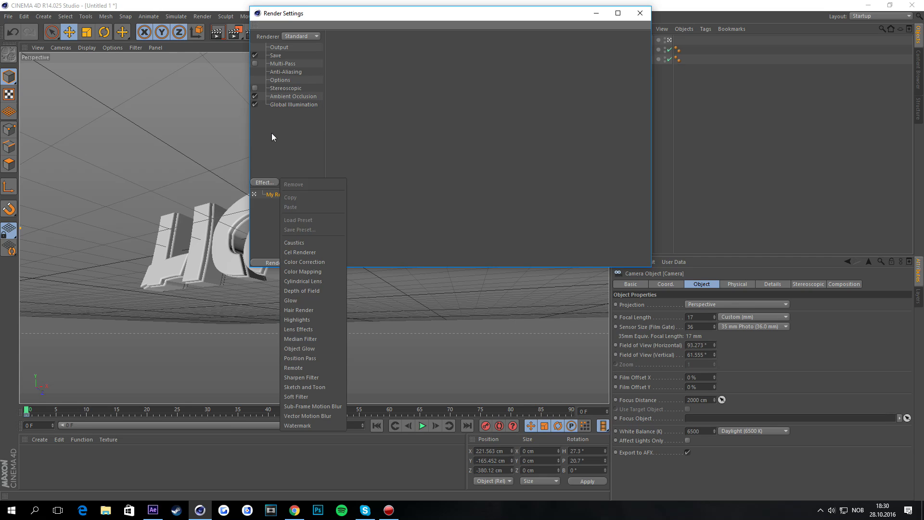
pyautogui.click(272, 132)
pyautogui.click(264, 183)
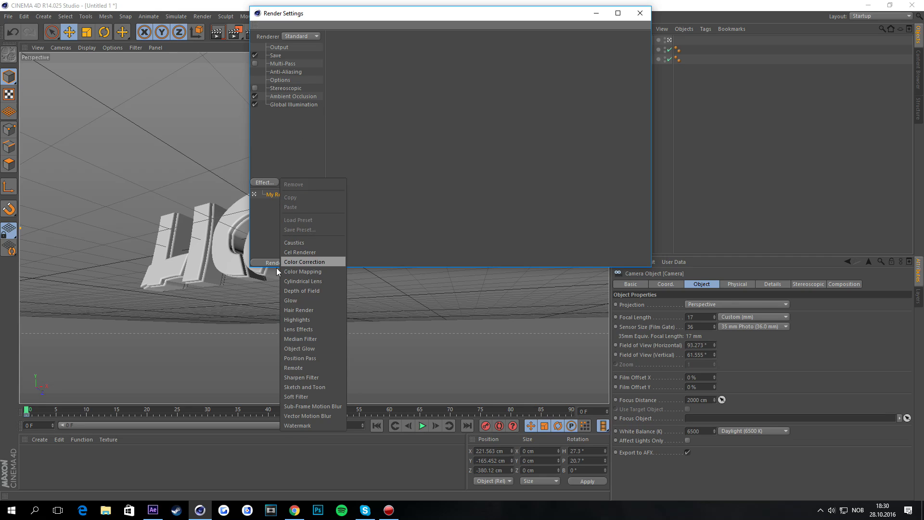
pyautogui.click(311, 250)
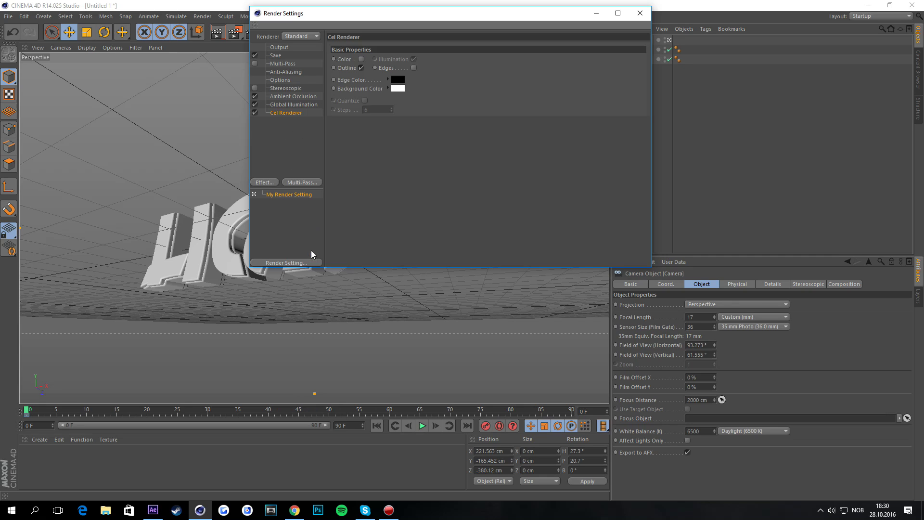
pyautogui.click(362, 59)
# Step: Add the Sharpen Filter effect to the render settings with a strength of 6%
pyautogui.click(273, 182)
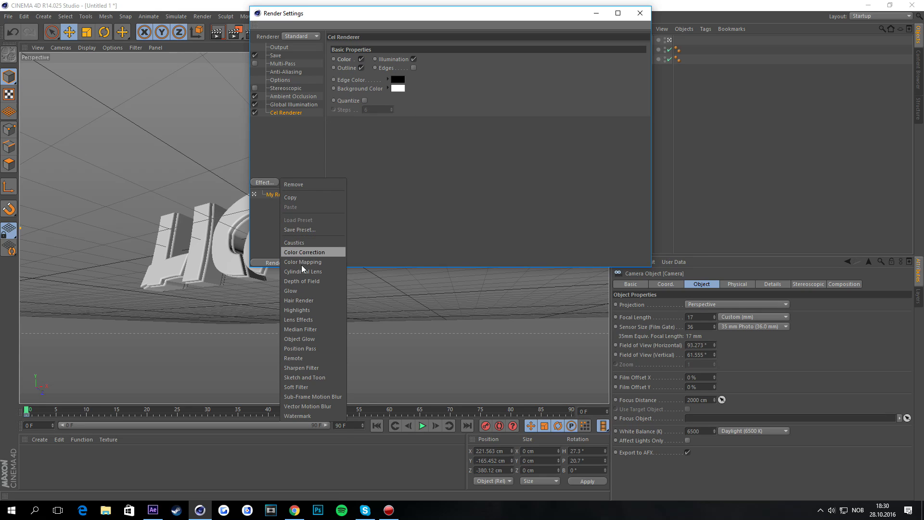
pyautogui.click(314, 368)
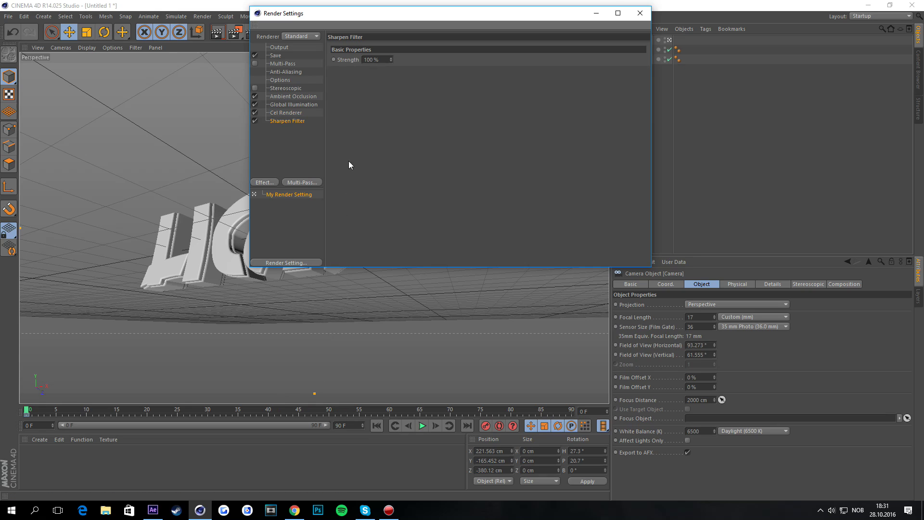
pyautogui.click(383, 58)
pyautogui.write('6')
pyautogui.press('Return')
# Step: Add the Color Correction effect with 2% saturation, -2% brightness, 2% contrast and -0.19 exposure, and close the render settings
pyautogui.click(268, 181)
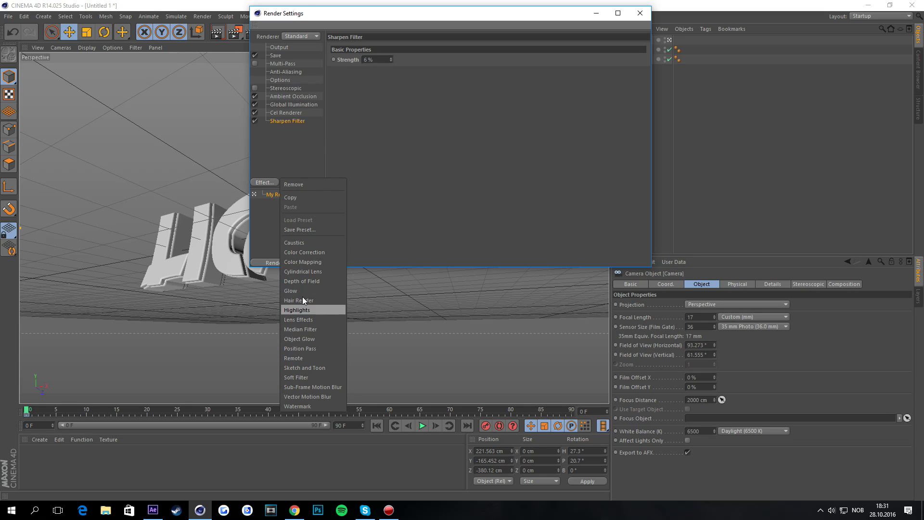
pyautogui.click(309, 251)
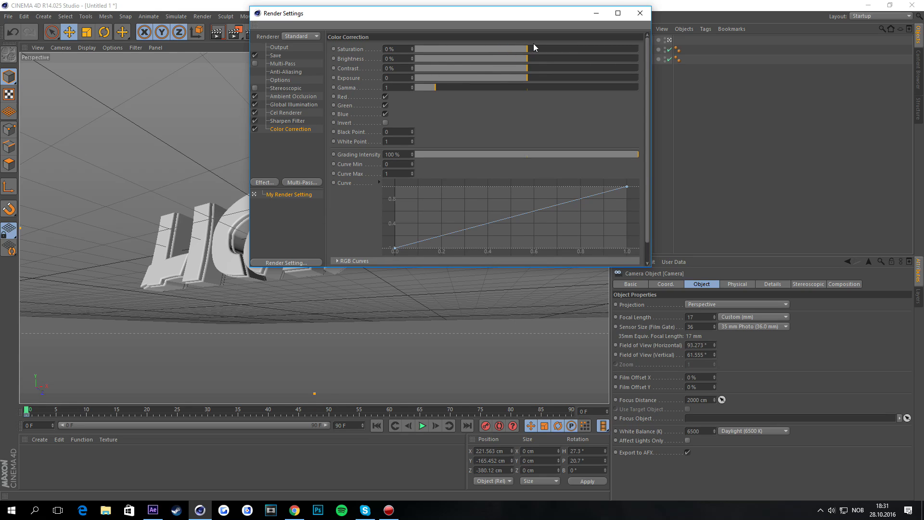
pyautogui.moveTo(527, 58); pyautogui.dragTo(530, 49)
pyautogui.click(526, 76)
pyautogui.click(639, 13)
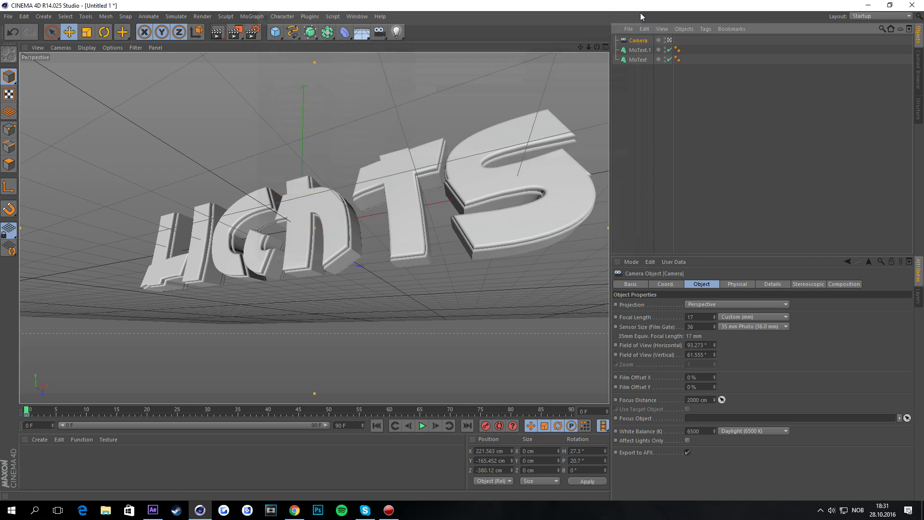
pyautogui.click(259, 33)
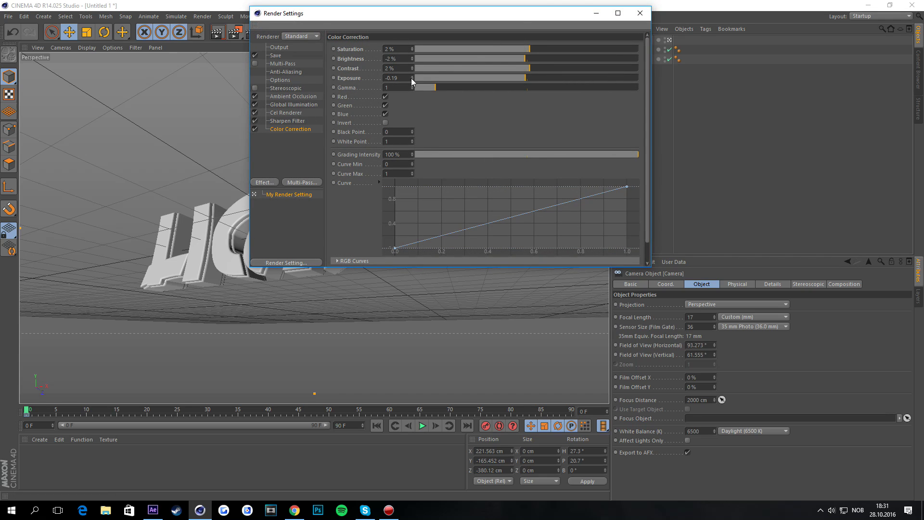
pyautogui.click(640, 13)
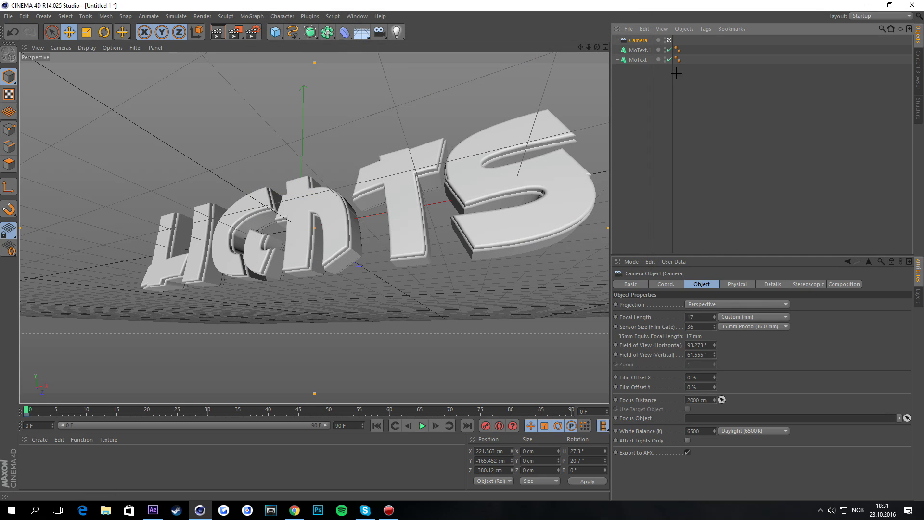
# Step: Deselect the camera and show the general project settings in place of the object attributes
pyautogui.click(676, 73)
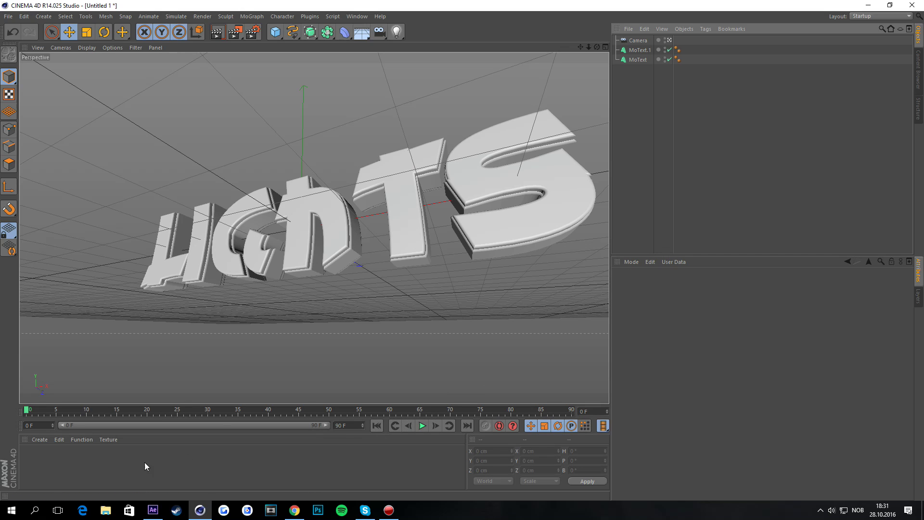
pyautogui.click(628, 262)
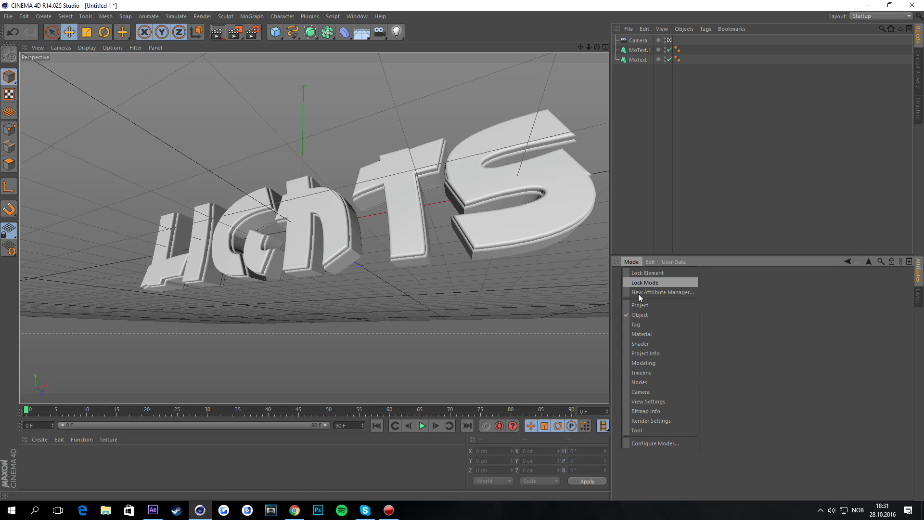
pyautogui.click(673, 261)
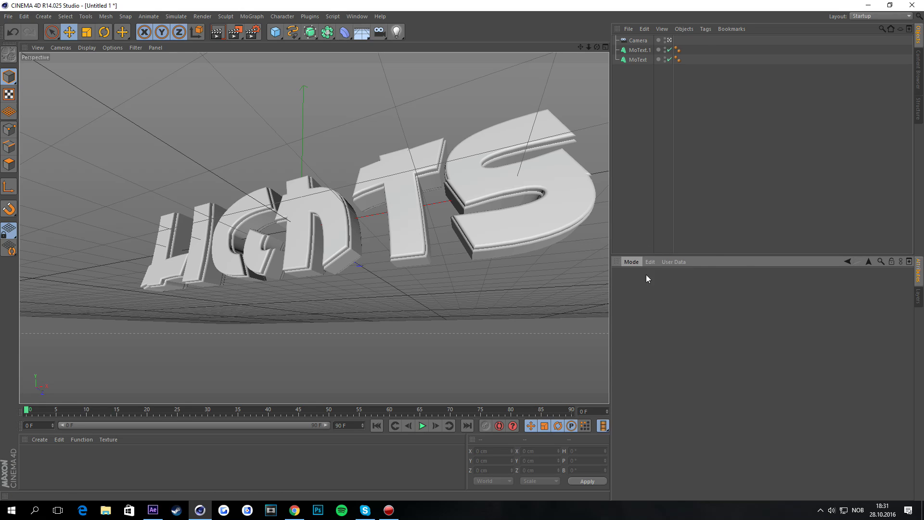
pyautogui.click(628, 260)
pyautogui.click(630, 260)
pyautogui.click(640, 307)
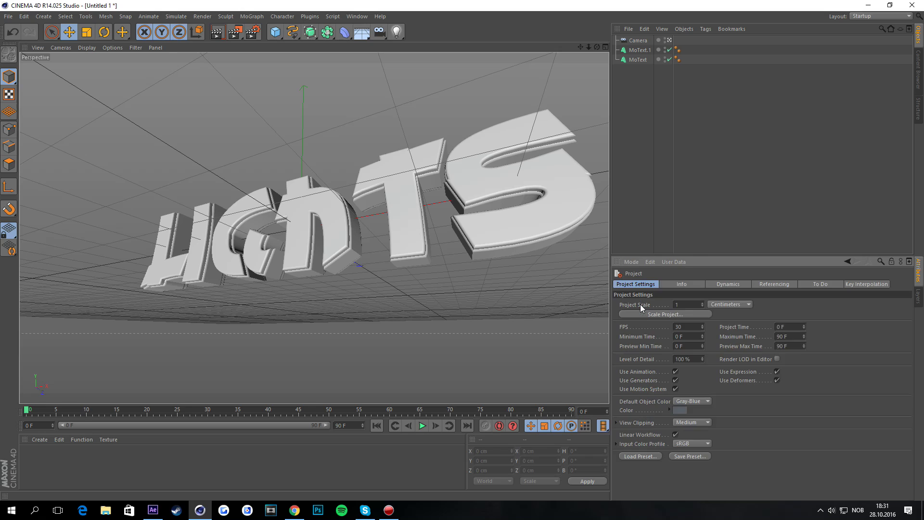
# Step: Disable Linear Workflow in the project settings
pyautogui.click(675, 435)
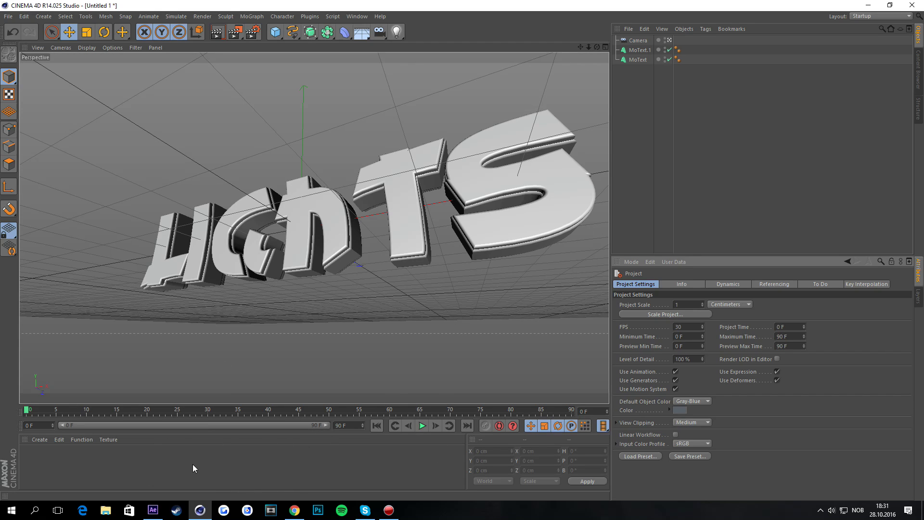
# Step: Create a new material, turn off its Color and Specular channels and enable Luminance
pyautogui.doubleClick(143, 460)
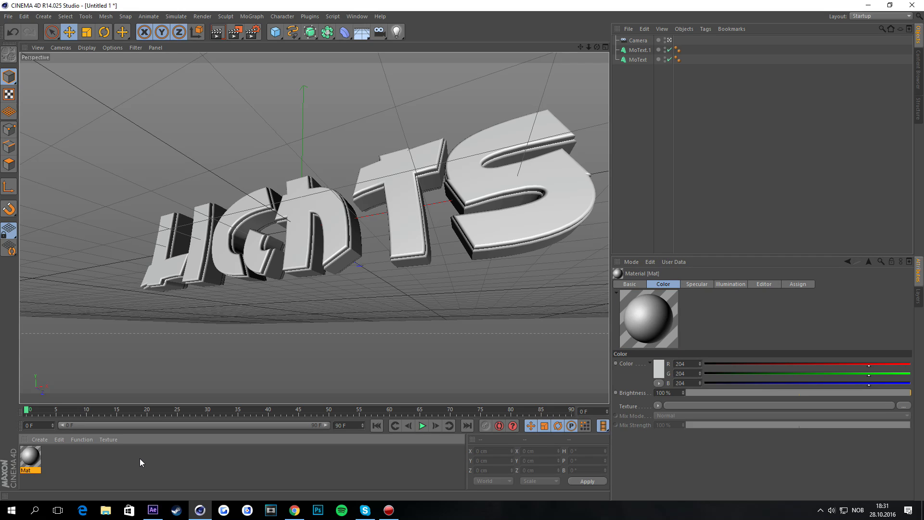
pyautogui.doubleClick(28, 455)
pyautogui.moveTo(244, 80); pyautogui.dragTo(405, 83)
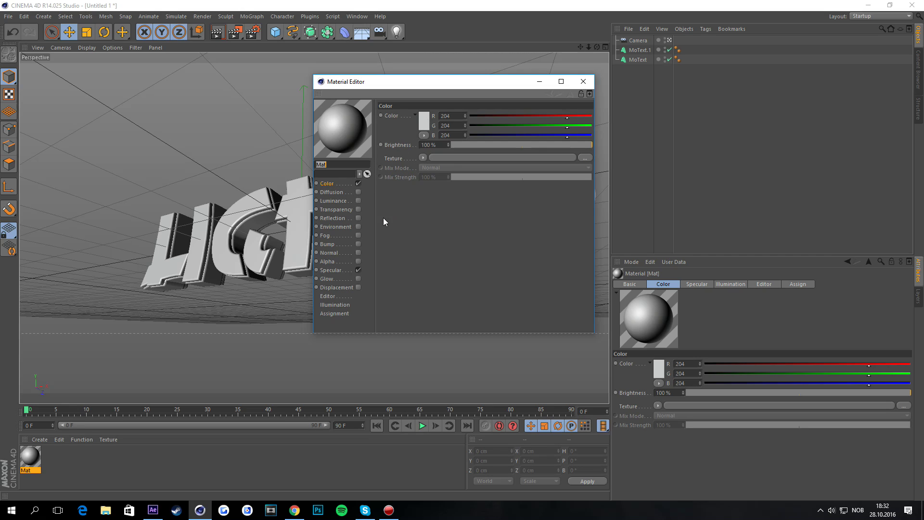
pyautogui.click(358, 183)
pyautogui.click(358, 269)
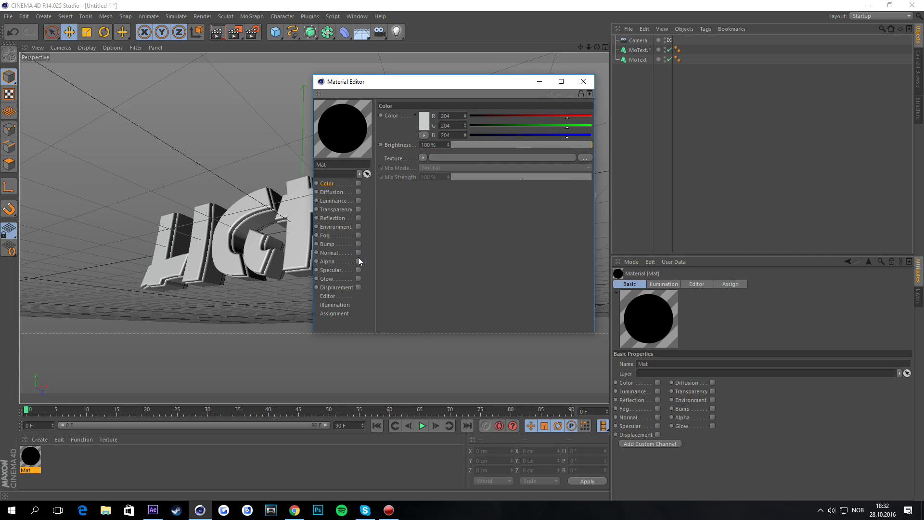
pyautogui.click(357, 200)
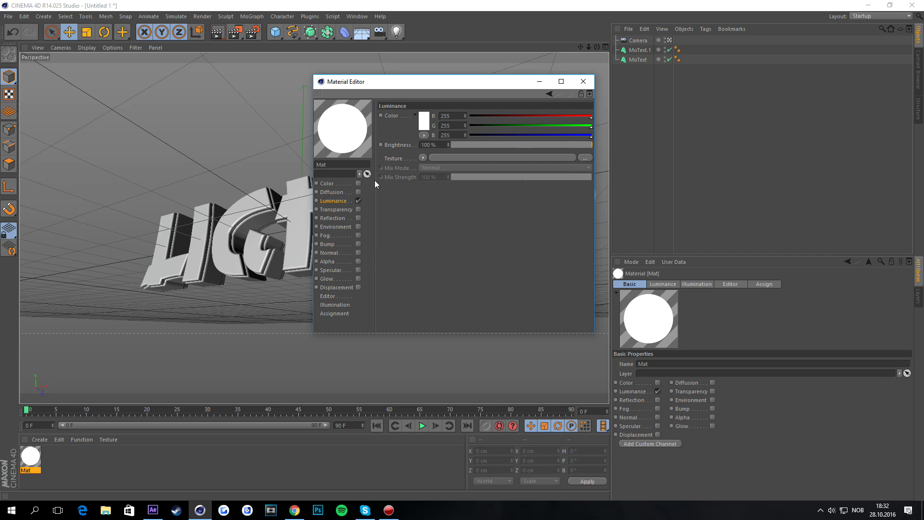
pyautogui.click(427, 123)
pyautogui.click(411, 167)
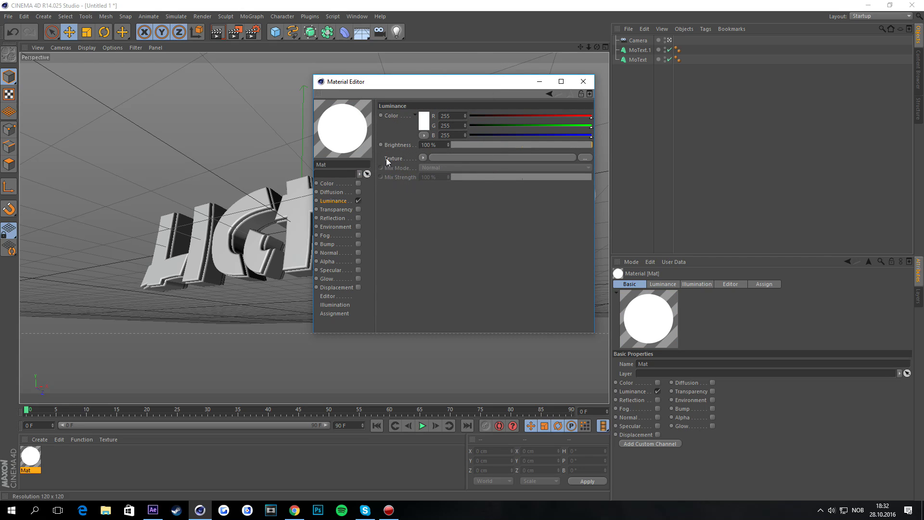
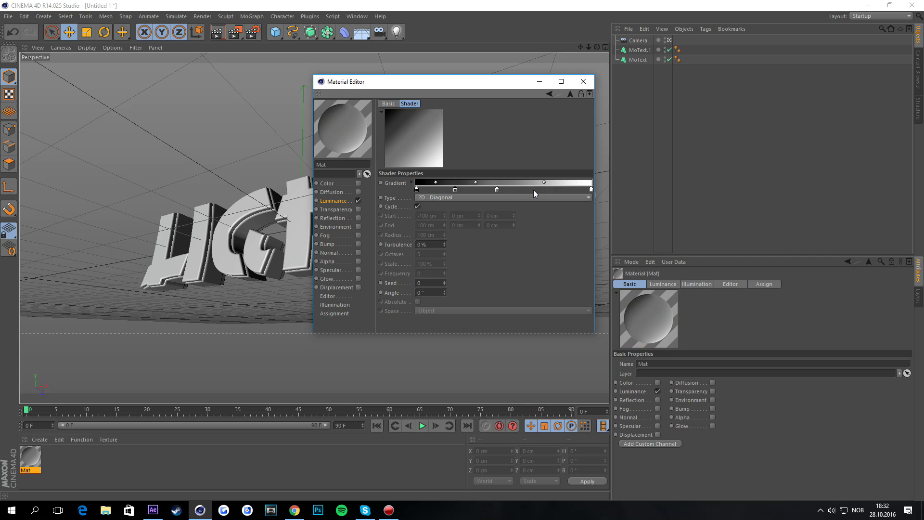
# Step: Add a knot between the last two in the luminance gradient and color the five knots alternately black and white, starting and ending with black
pyautogui.doubleClick(539, 190)
pyautogui.press('Return')
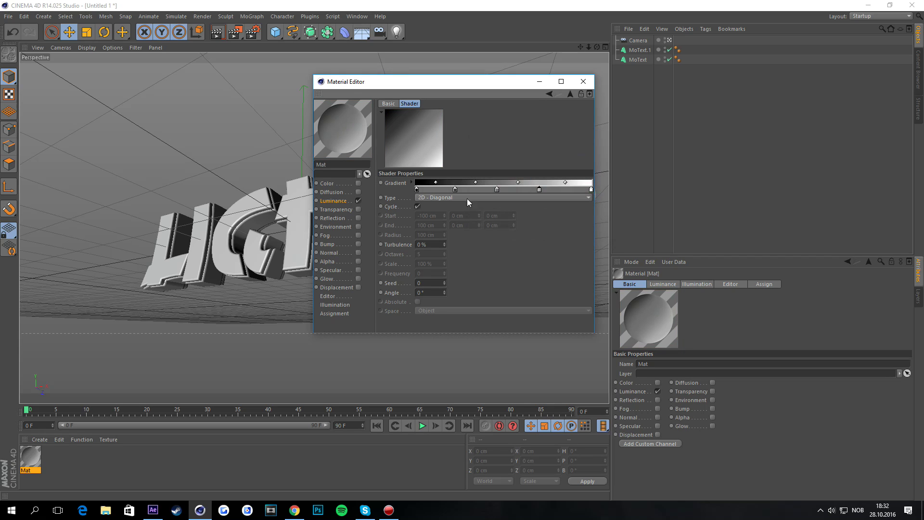
pyautogui.doubleClick(455, 189)
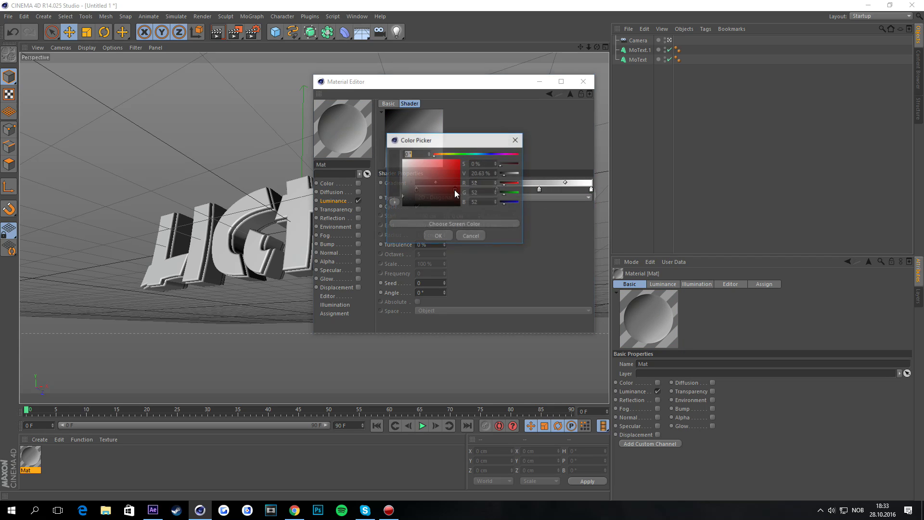
pyautogui.press('Return')
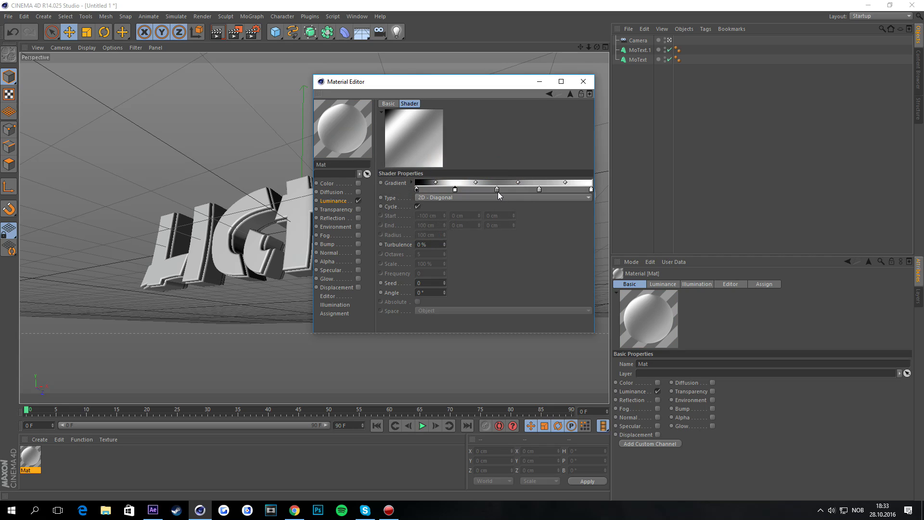
pyautogui.doubleClick(498, 191)
pyautogui.click(491, 236)
pyautogui.doubleClick(539, 189)
pyautogui.click(524, 236)
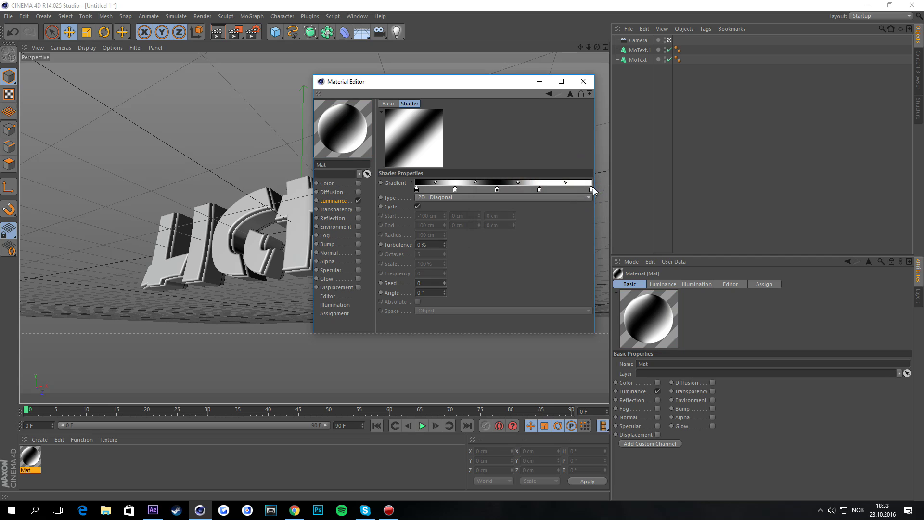
pyautogui.doubleClick(591, 190)
pyautogui.click(566, 238)
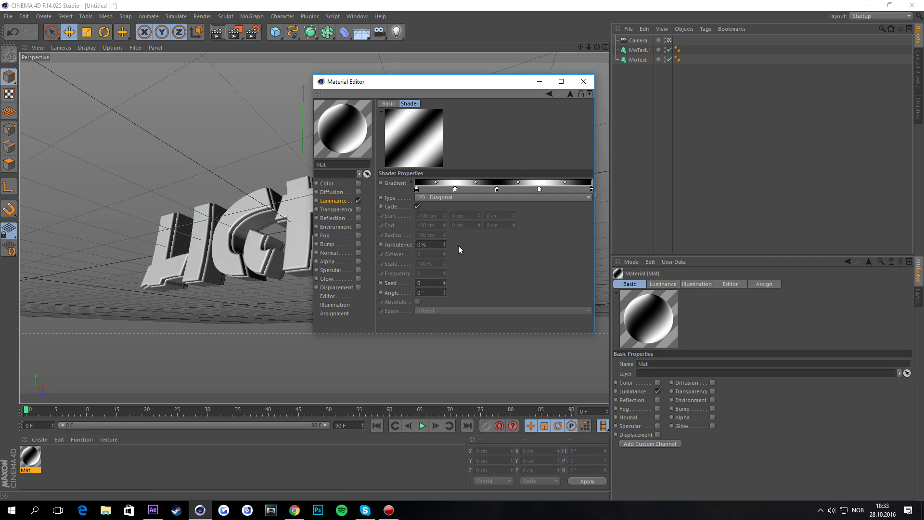
# Step: Set the gradient shader's turbulence to 15%
pyautogui.moveTo(445, 244); pyautogui.dragTo(445, 245)
pyautogui.write('15')
pyautogui.press('Return')
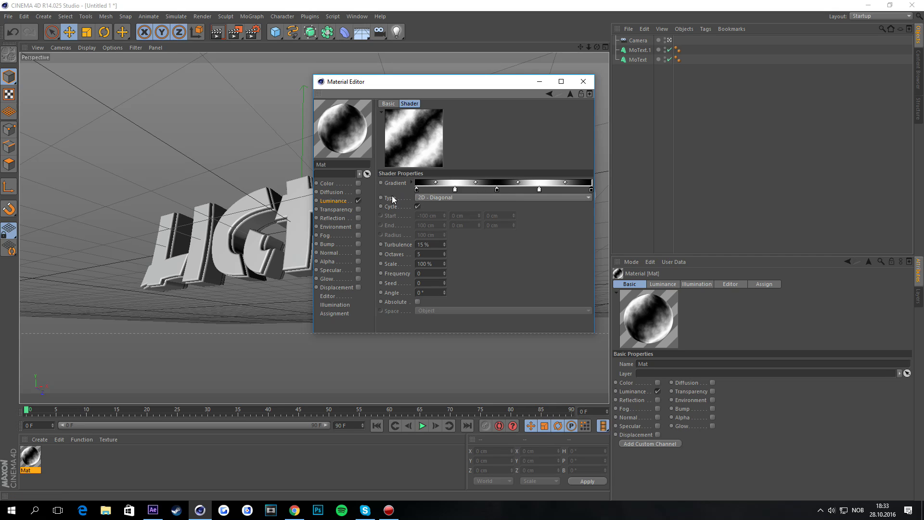
# Step: Return to the material's Luminance channel and set the gradient texture's mix strength to 65%
pyautogui.click(344, 205)
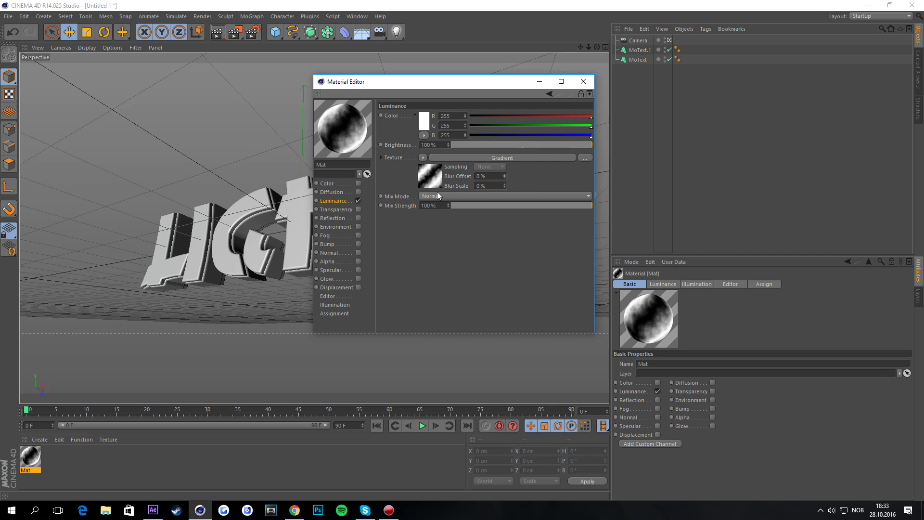
pyautogui.click(550, 206)
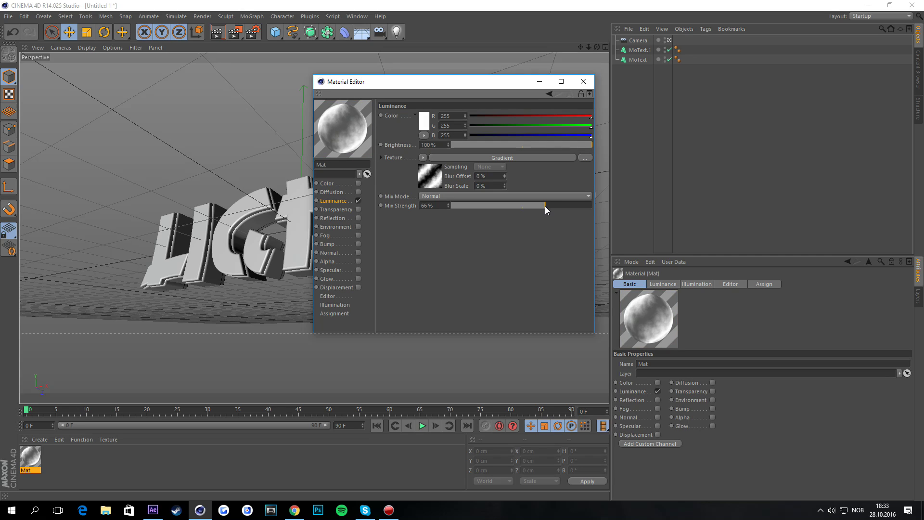
pyautogui.moveTo(542, 207); pyautogui.dragTo(543, 206)
# Step: Change the material's preview shape to Torus, then minimize the Material Editor and deselect the material
pyautogui.rightClick(350, 119)
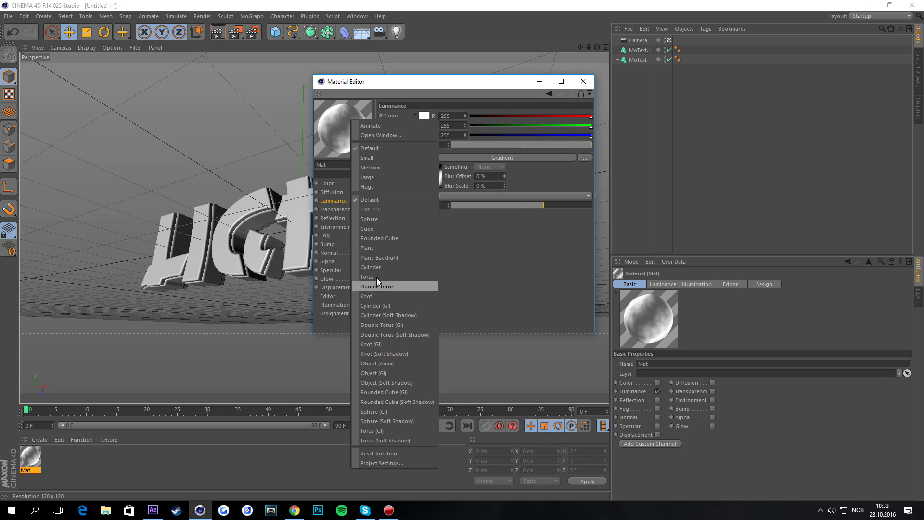
pyautogui.click(387, 440)
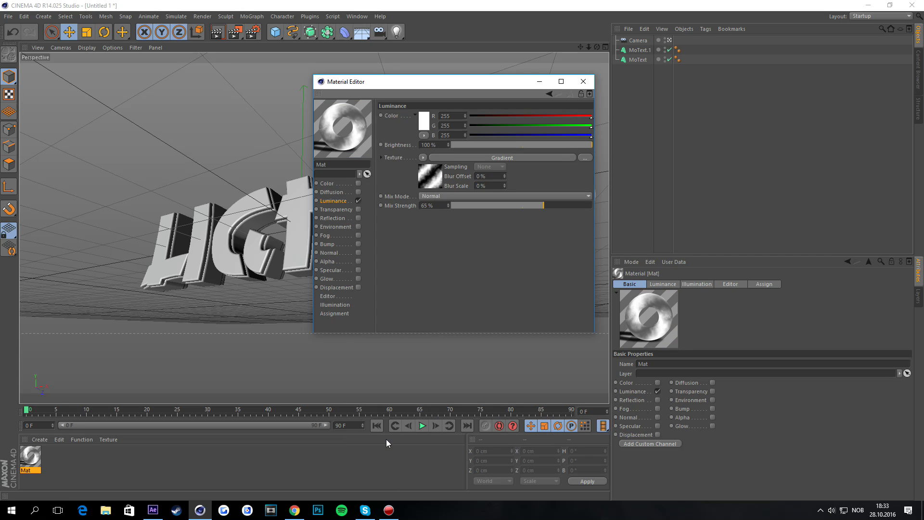
pyautogui.rightClick(355, 153)
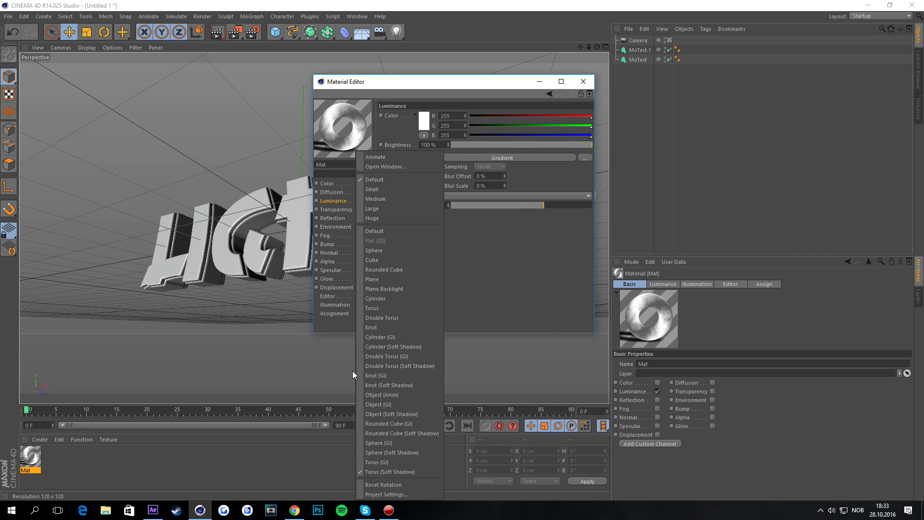
pyautogui.click(379, 308)
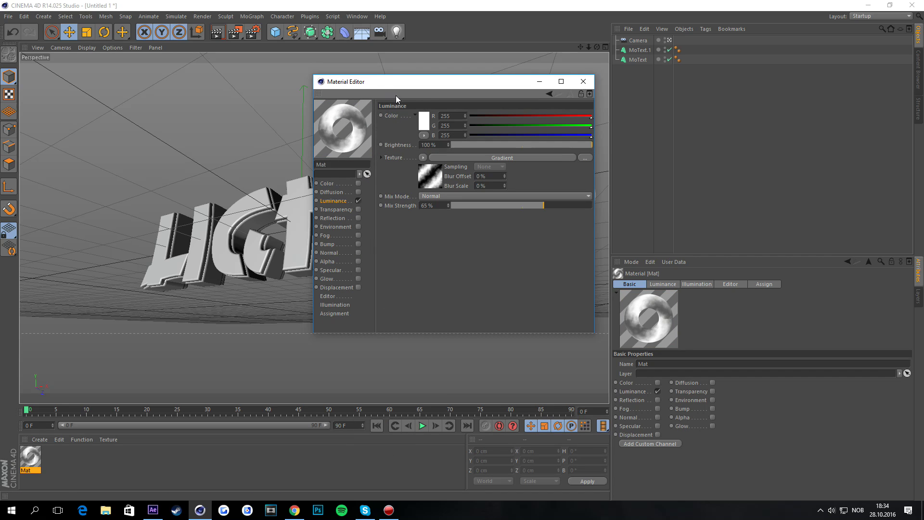
pyautogui.click(539, 81)
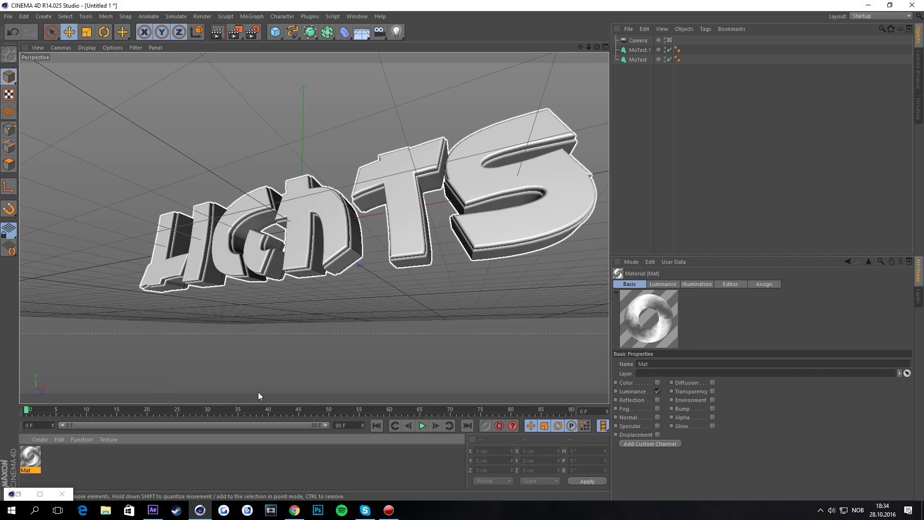
pyautogui.click(55, 474)
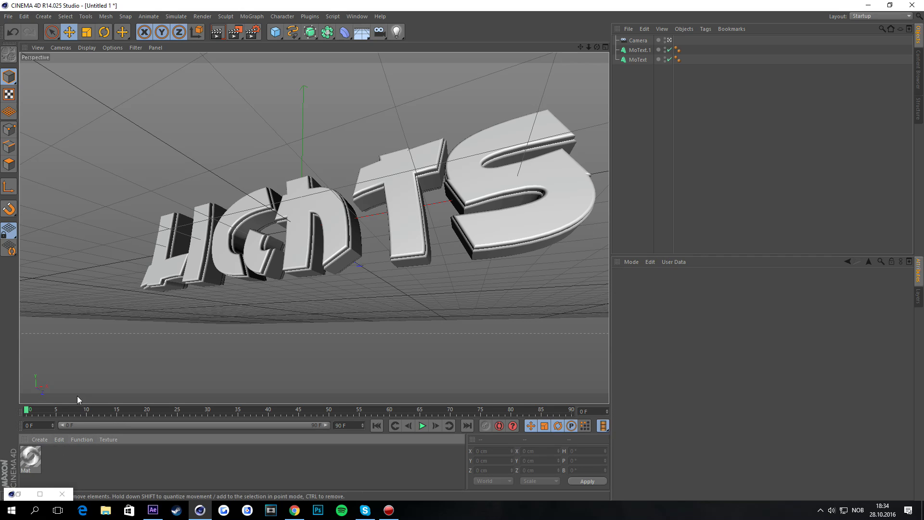
# Step: Add a Sky object to the scene and apply the gradient luminance material to it
pyautogui.click(362, 33)
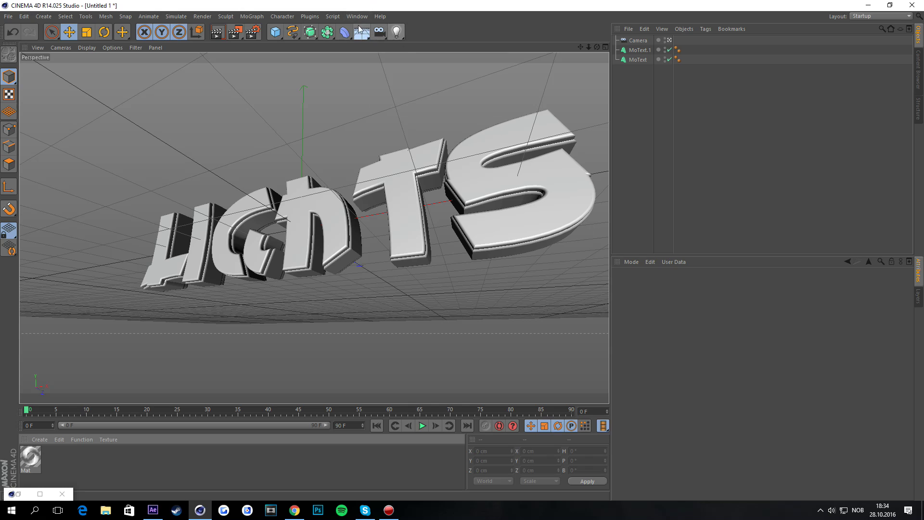
pyautogui.click(362, 33)
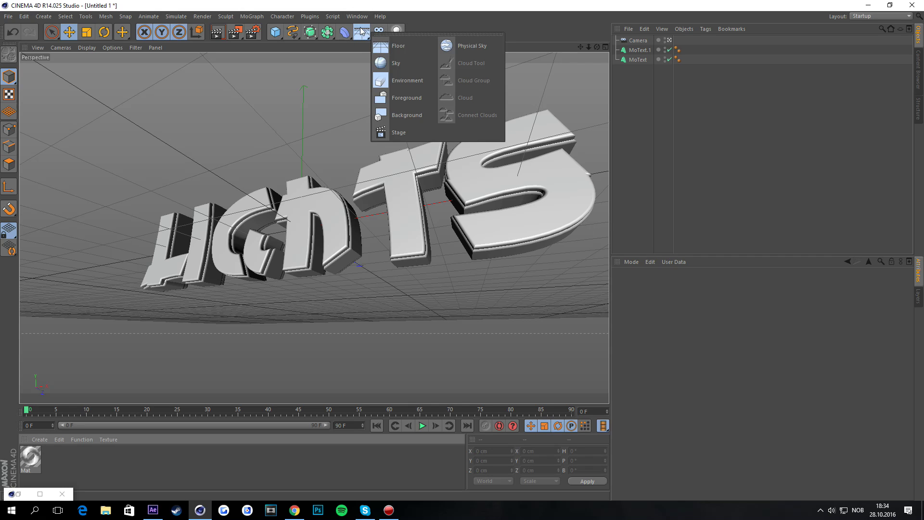
pyautogui.click(367, 31)
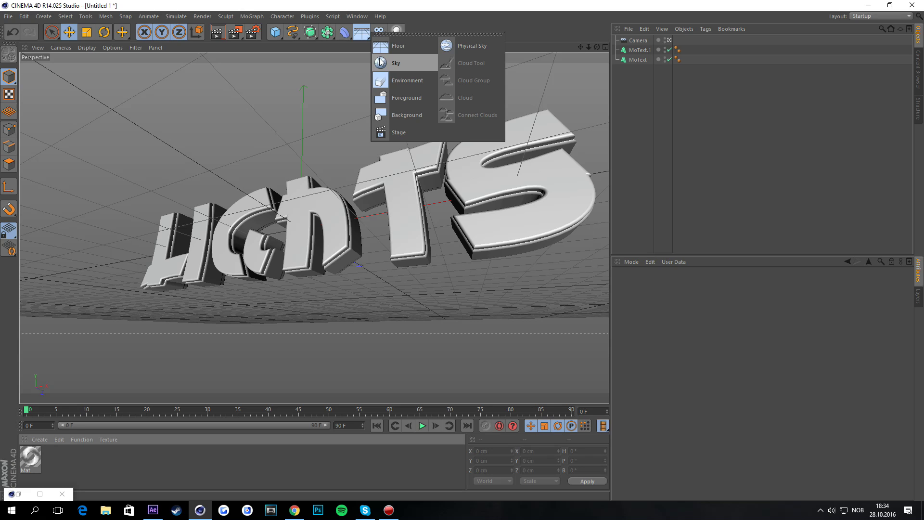
pyautogui.click(380, 63)
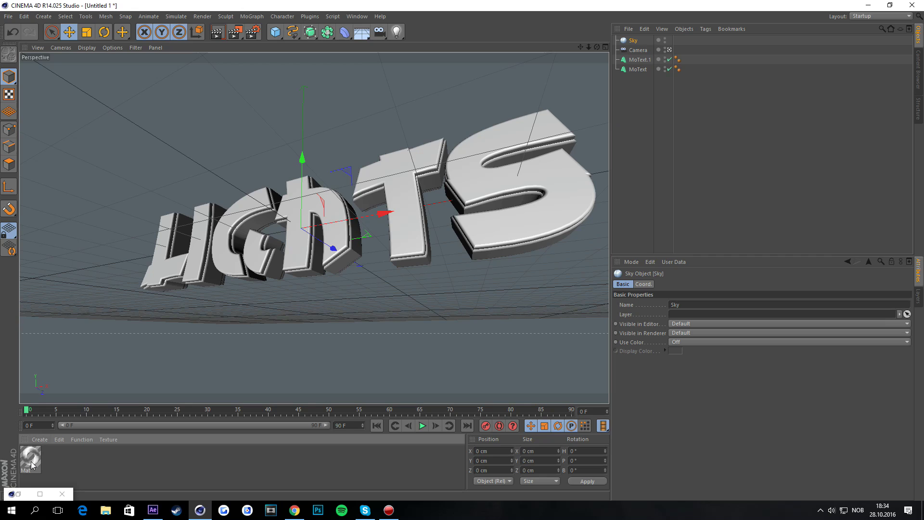
pyautogui.moveTo(31, 464); pyautogui.dragTo(89, 366)
pyautogui.moveTo(181, 135); pyautogui.dragTo(188, 155)
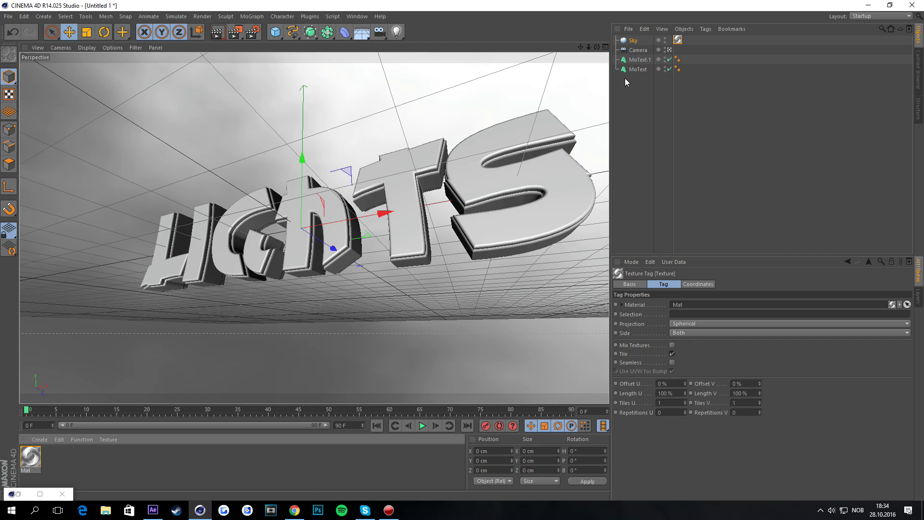
# Step: Give the Sky a Compositing tag with Seen by Camera turned off, then deselect everything
pyautogui.click(636, 41)
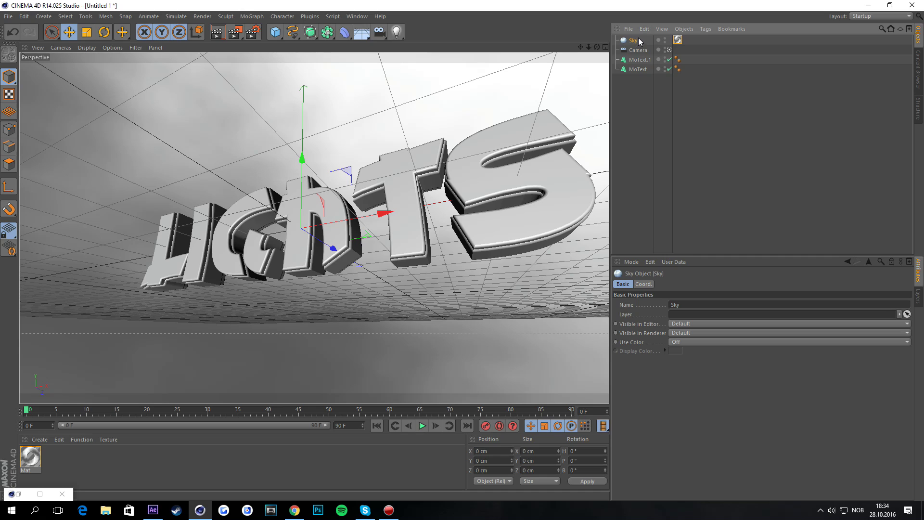
pyautogui.rightClick(637, 42)
pyautogui.moveTo(645, 45)
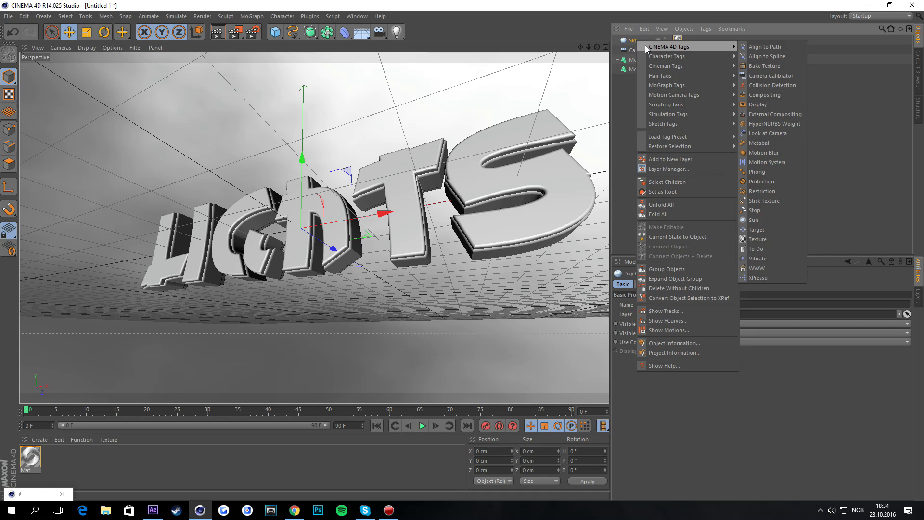
pyautogui.click(775, 97)
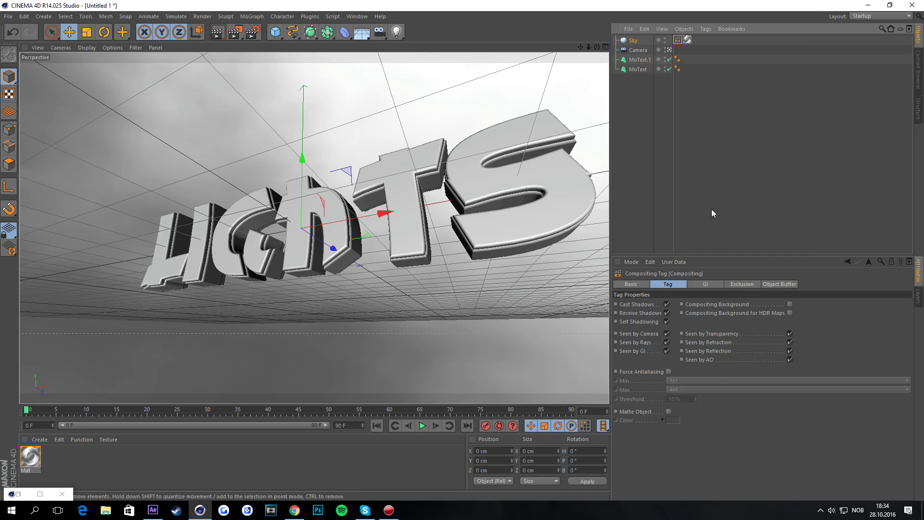
pyautogui.click(666, 333)
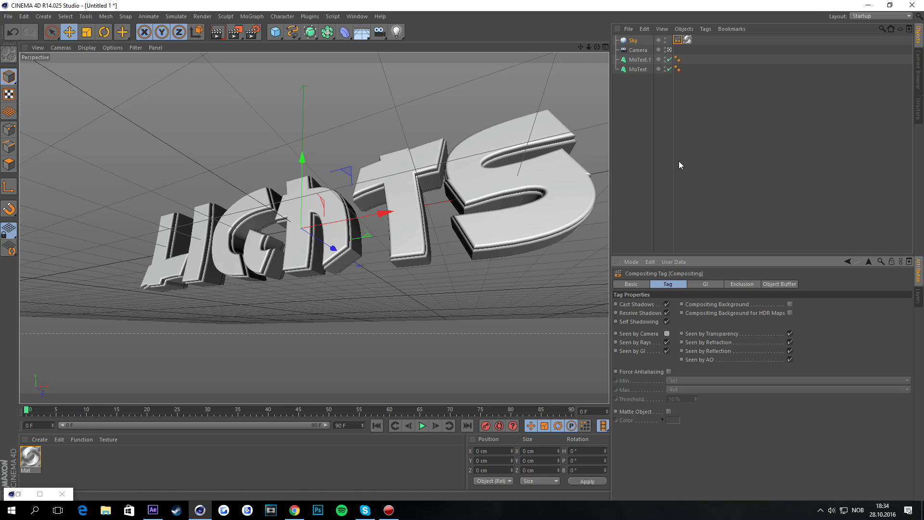
pyautogui.click(624, 173)
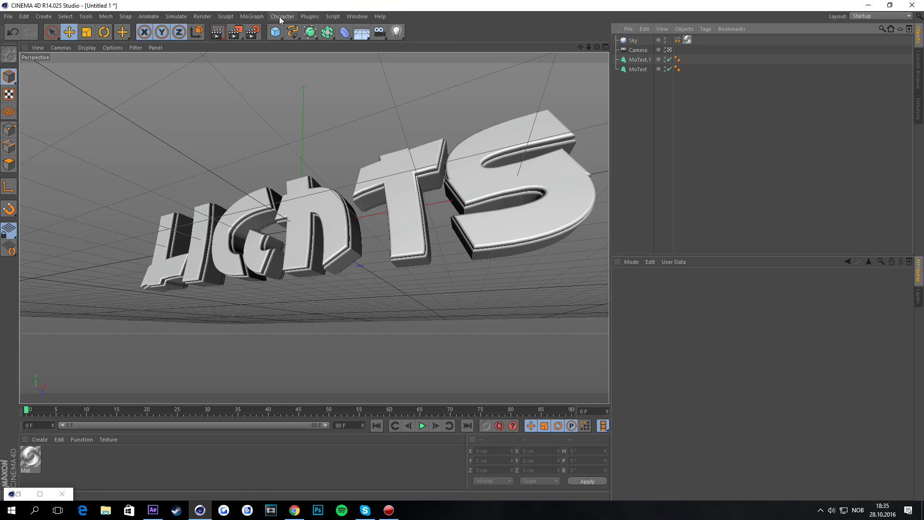
# Step: Add a MoGraph Cloner and an omni light, and make the light a child of the Cloner
pyautogui.click(250, 16)
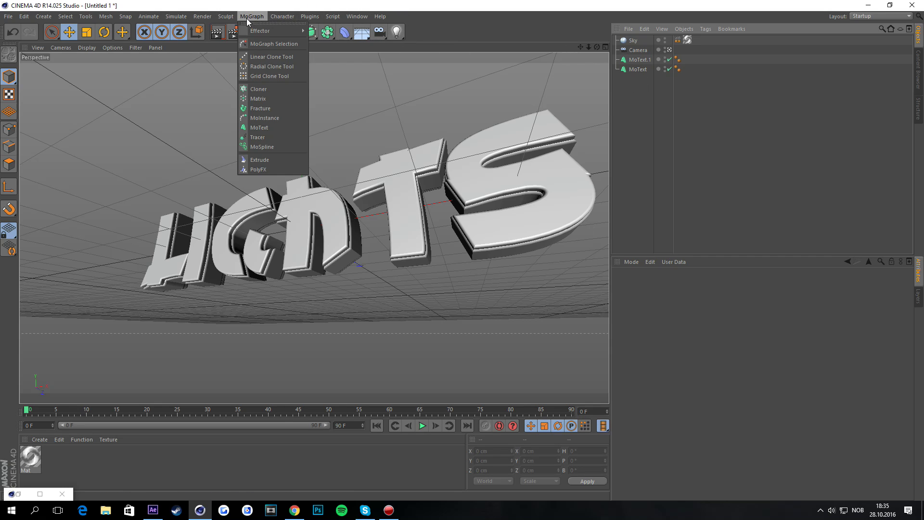
pyautogui.click(256, 88)
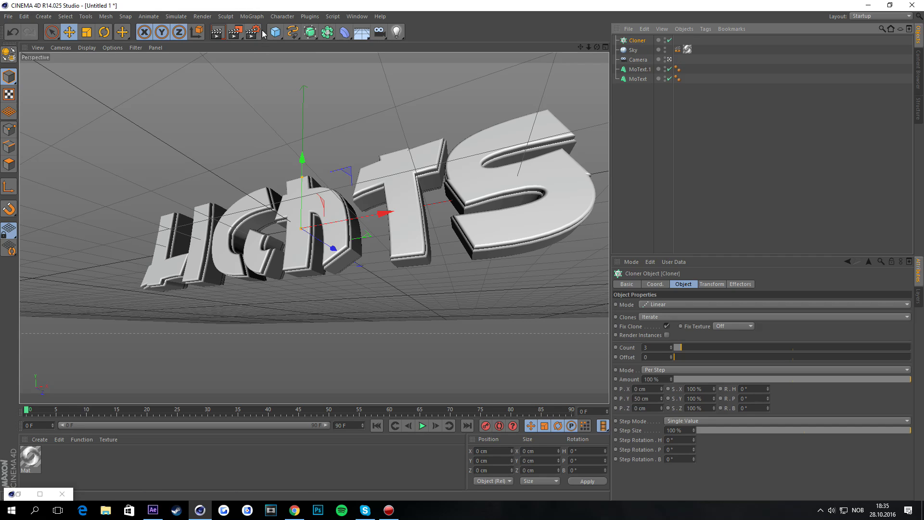
pyautogui.click(397, 35)
pyautogui.click(430, 46)
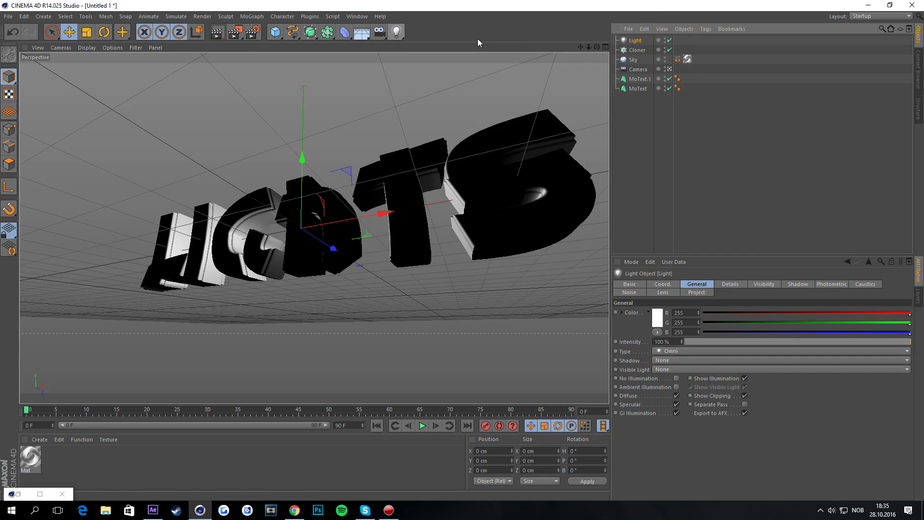
pyautogui.moveTo(639, 42); pyautogui.dragTo(638, 51)
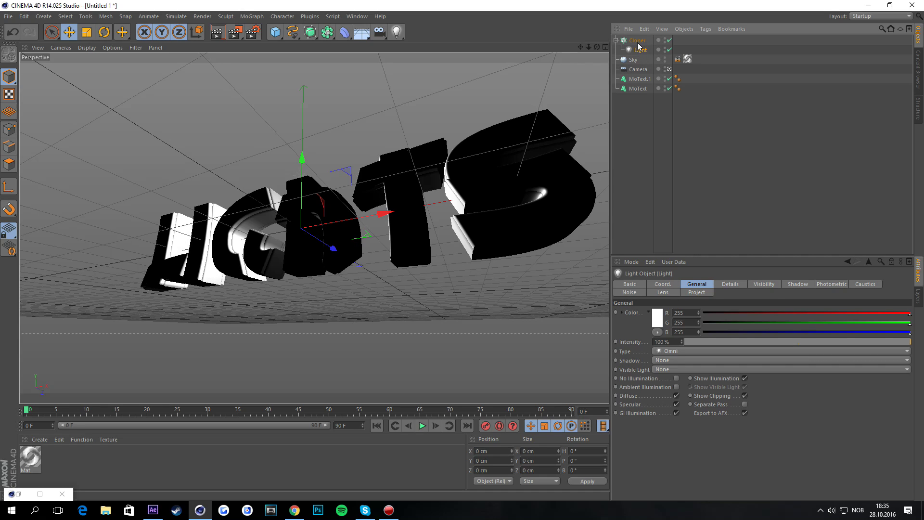
# Step: Leave the scene camera's view and set the Cloner's mode to Radial
pyautogui.click(637, 42)
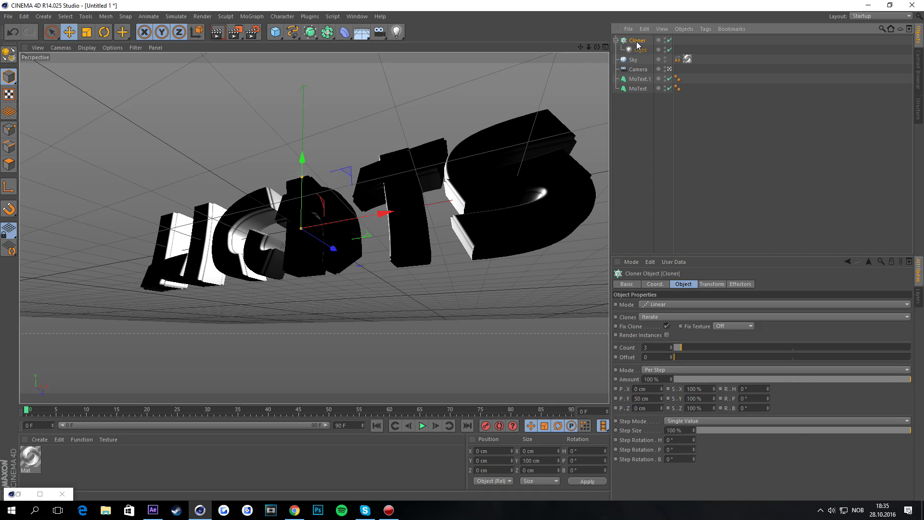
pyautogui.click(669, 69)
pyautogui.moveTo(597, 47); pyautogui.dragTo(433, 218)
pyautogui.click(641, 41)
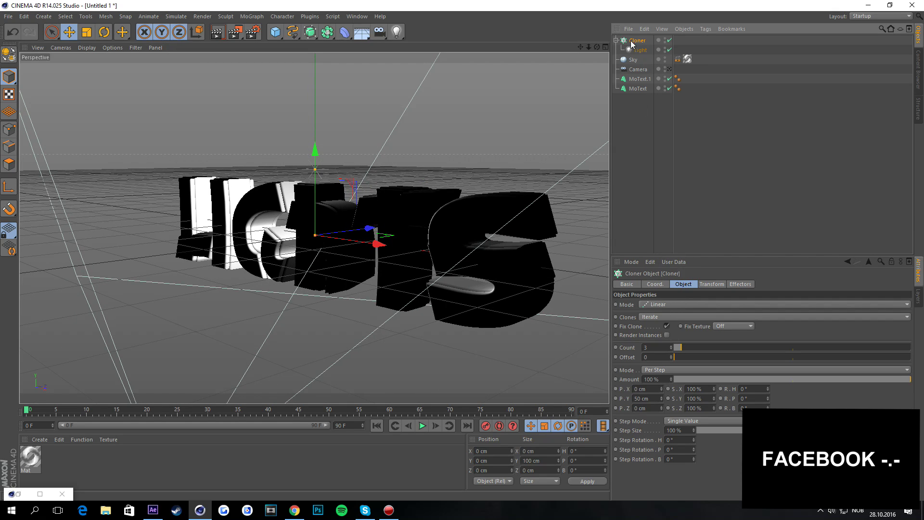
pyautogui.click(645, 306)
pyautogui.click(660, 330)
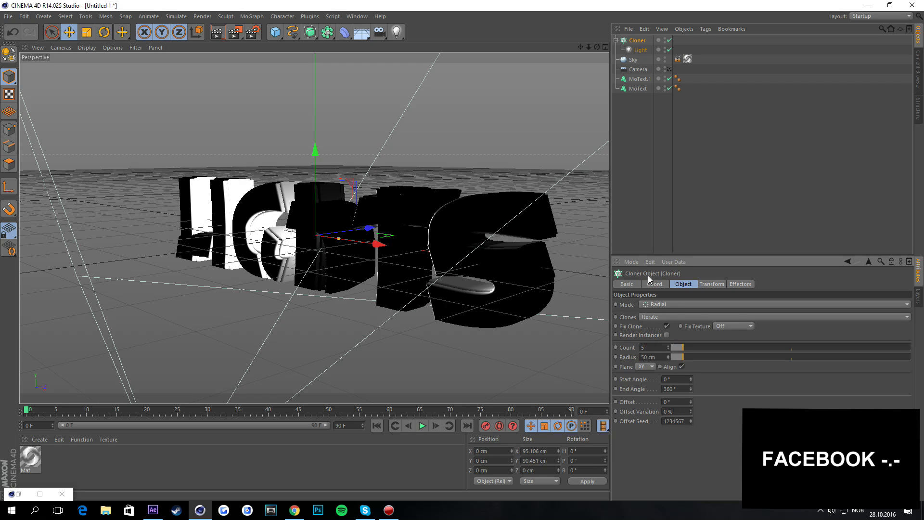
# Step: Set the radial Cloner's radius to 525 cm so the light clones surround the text
pyautogui.click(442, 241)
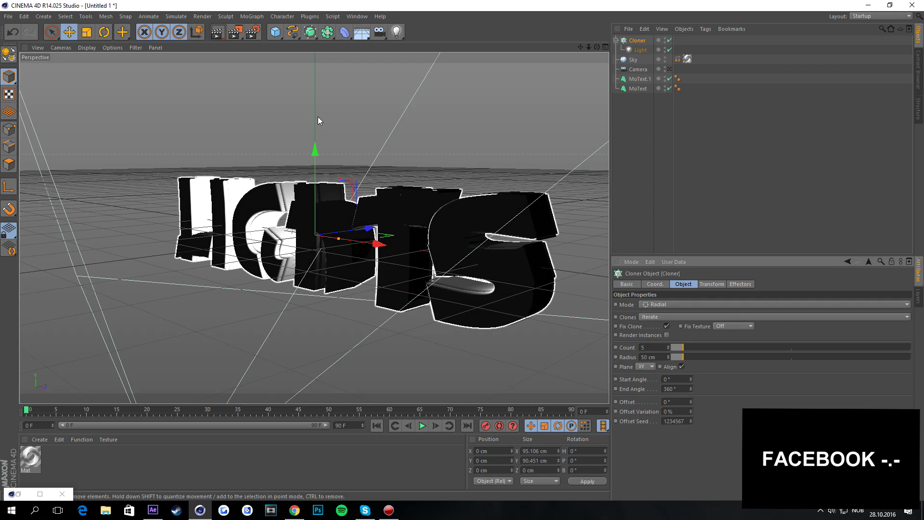
pyautogui.moveTo(597, 47); pyautogui.dragTo(472, 56)
pyautogui.moveTo(314, 227); pyautogui.dragTo(286, 222)
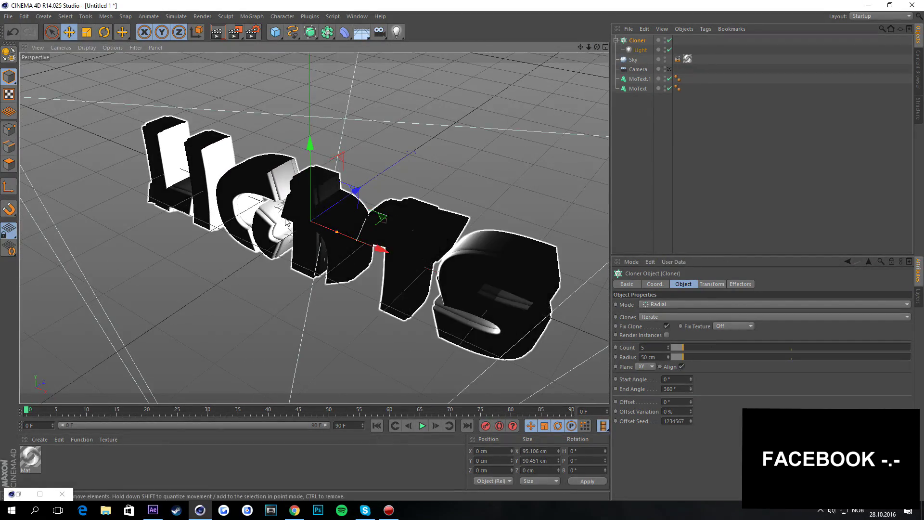
pyautogui.moveTo(681, 357); pyautogui.dragTo(802, 339)
pyautogui.moveTo(589, 43); pyautogui.dragTo(792, 403)
pyautogui.moveTo(807, 356); pyautogui.dragTo(797, 357)
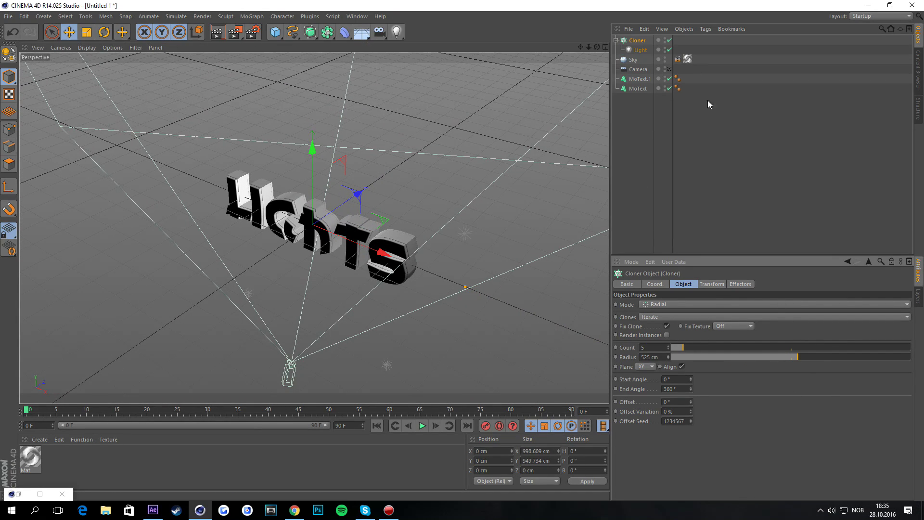
# Step: Duplicate the Cloner with its light, rotate the copy's pitch by about 95°, then deselect it
pyautogui.moveTo(597, 46); pyautogui.dragTo(341, 65)
pyautogui.moveTo(313, 227); pyautogui.dragTo(600, 100)
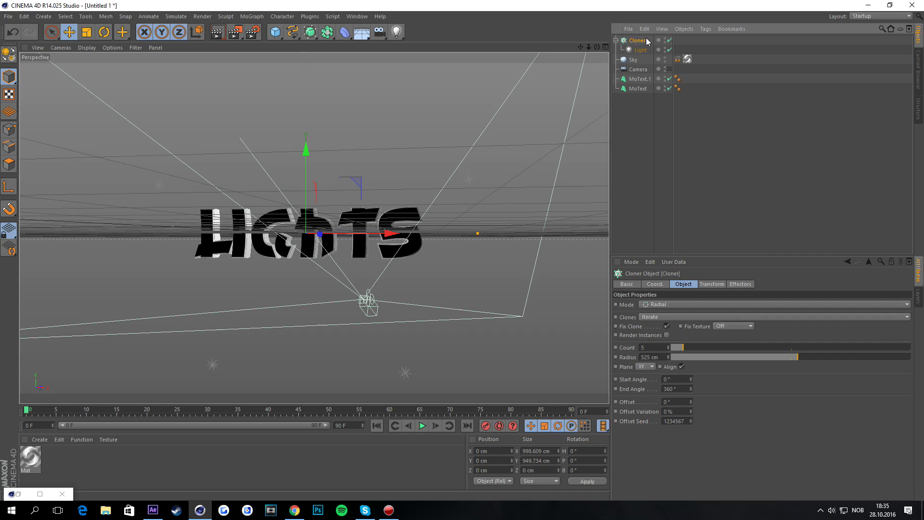
pyautogui.hotkey('ctrl', 'v')
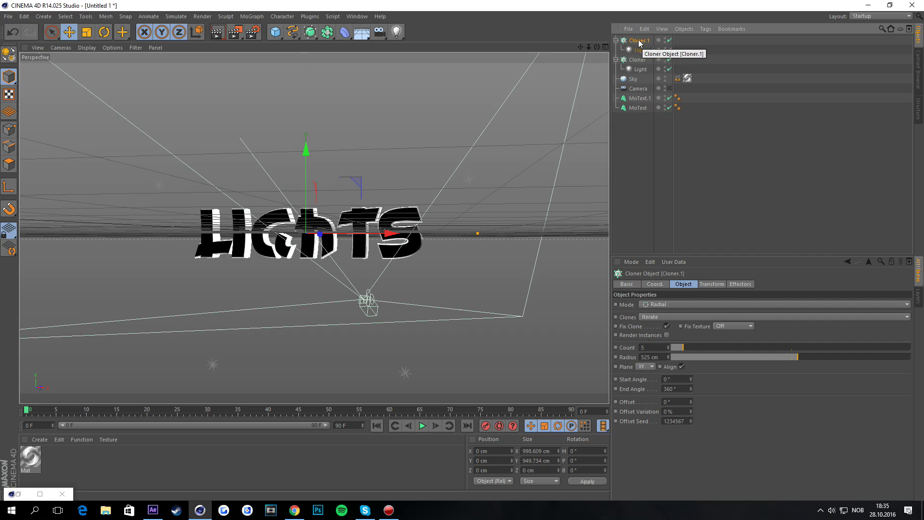
pyautogui.click(104, 32)
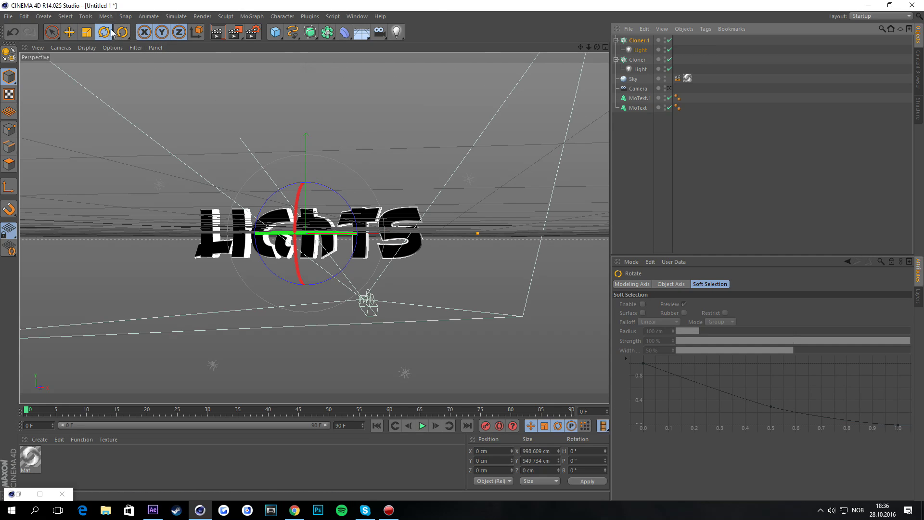
pyautogui.moveTo(296, 199); pyautogui.dragTo(302, 276)
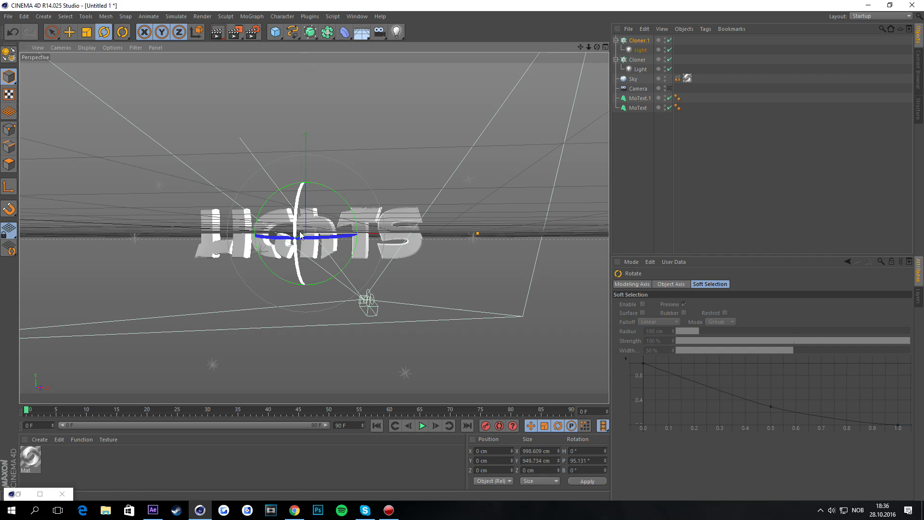
pyautogui.click(696, 188)
# Step: Set the shadow type of the lights in both Cloners to Shadow Maps (Soft)
pyautogui.moveTo(597, 47); pyautogui.dragTo(462, 64)
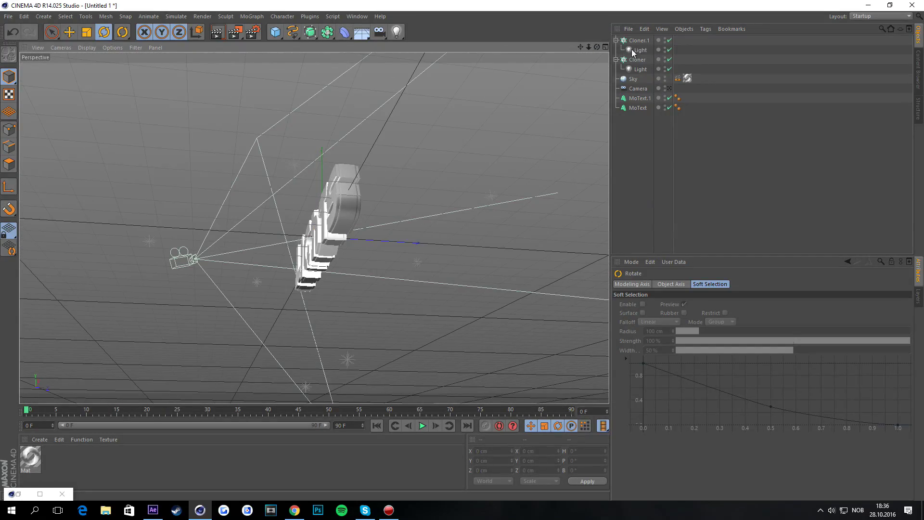
pyautogui.moveTo(597, 47); pyautogui.dragTo(529, 52)
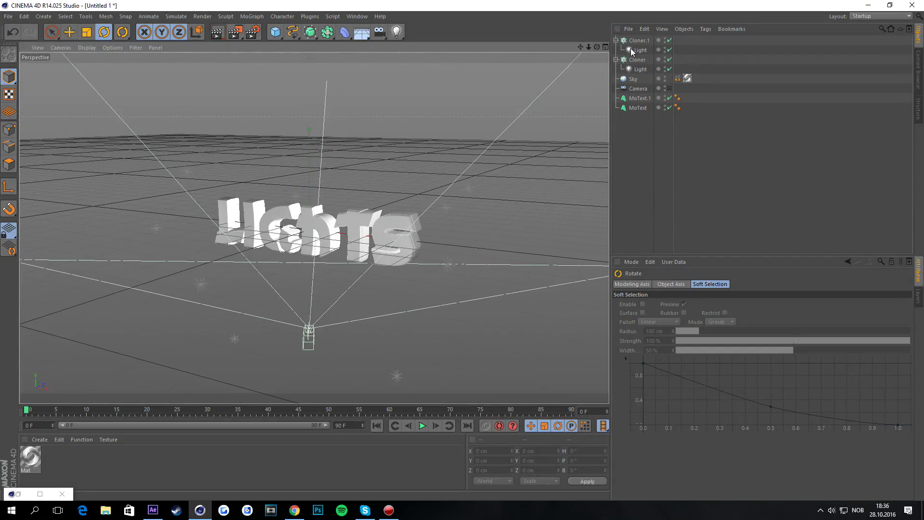
pyautogui.click(639, 50)
pyautogui.click(663, 360)
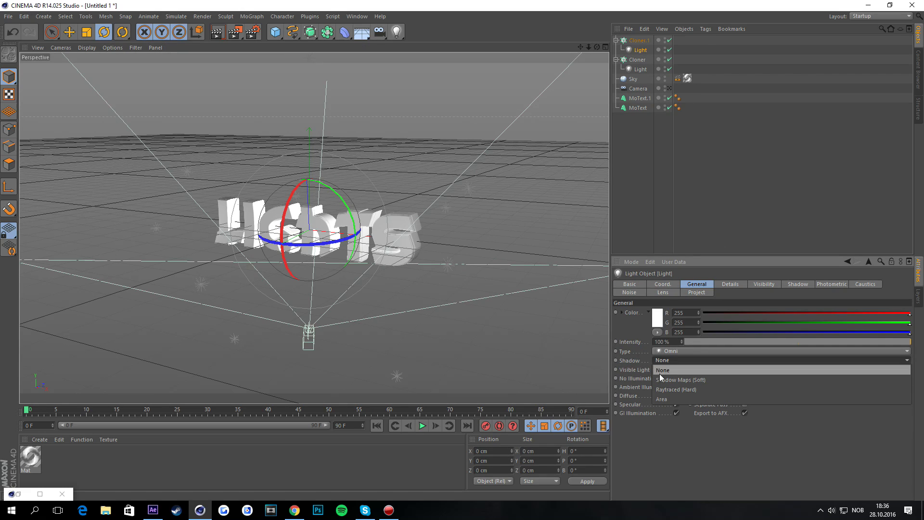
pyautogui.click(674, 381)
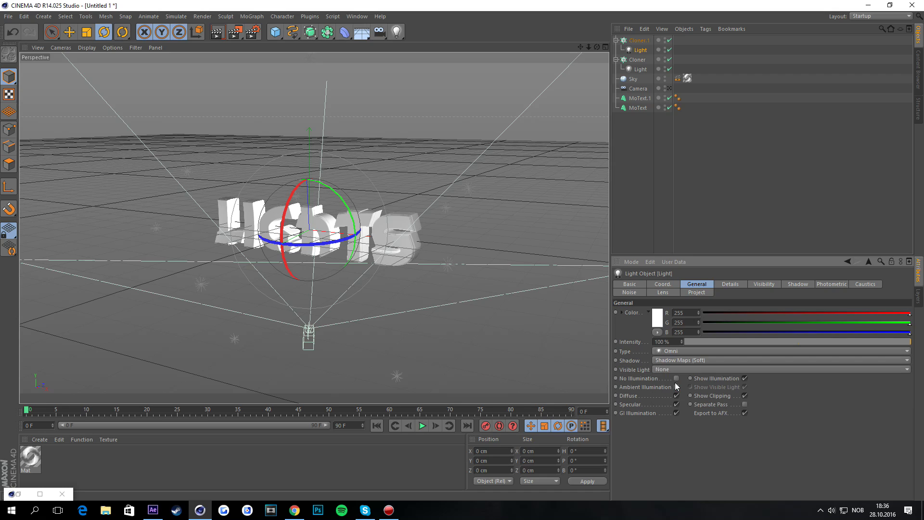
pyautogui.click(643, 69)
pyautogui.click(659, 360)
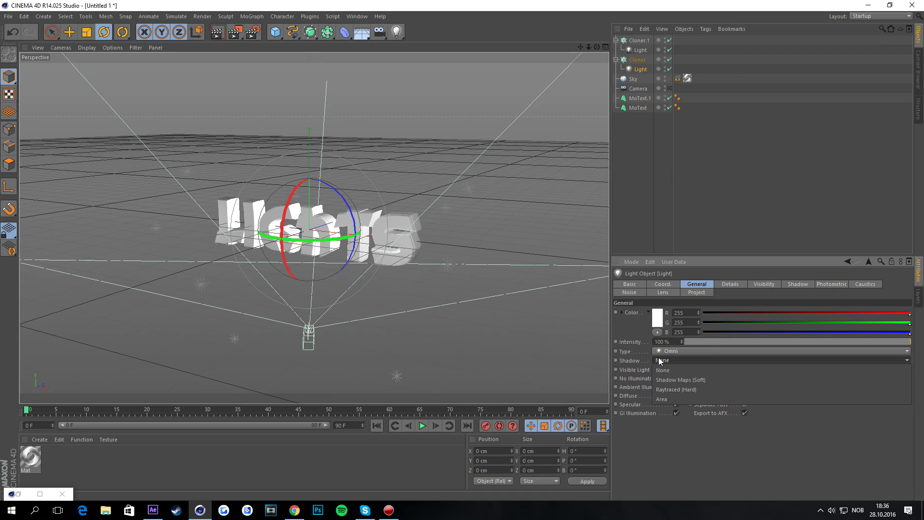
pyautogui.click(673, 380)
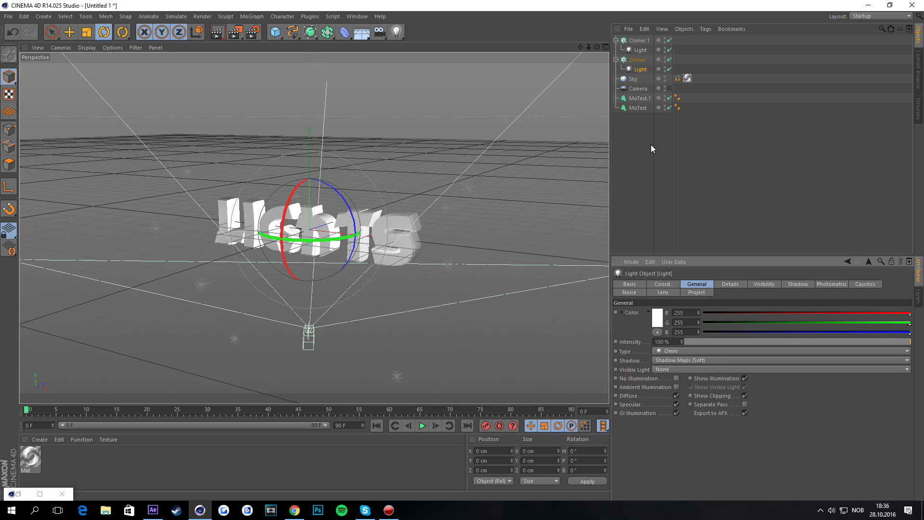
# Step: Look through the scene camera and render a preview of the lit text
pyautogui.click(669, 88)
pyautogui.click(346, 79)
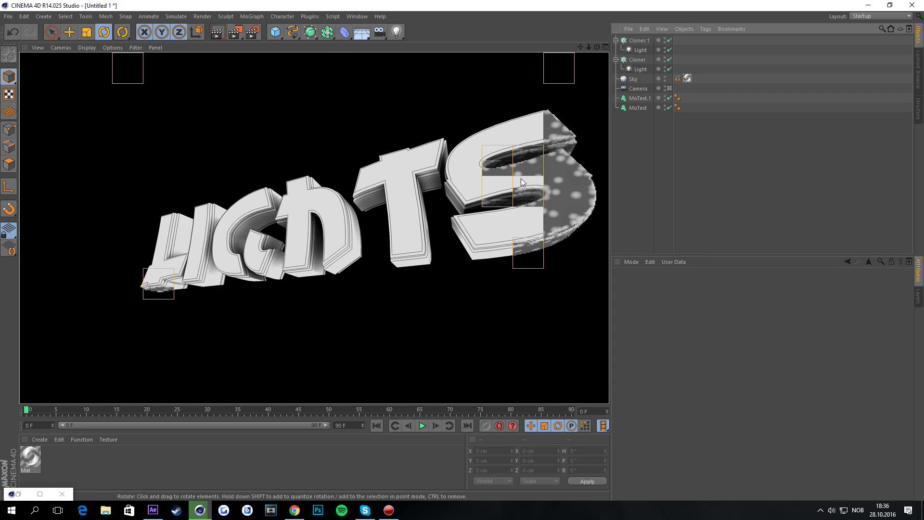
pyautogui.click(741, 159)
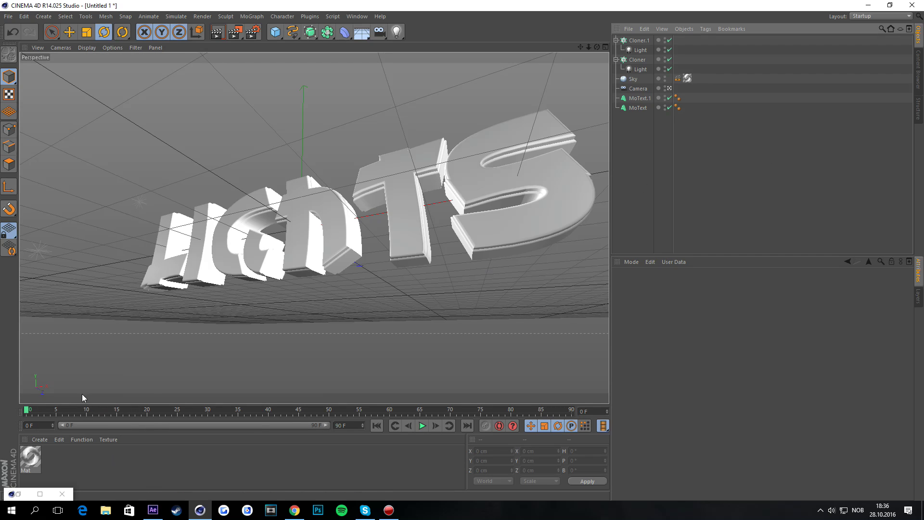
# Step: Create a new material for the text and delete the surplus one
pyautogui.doubleClick(84, 466)
pyautogui.doubleClick(85, 466)
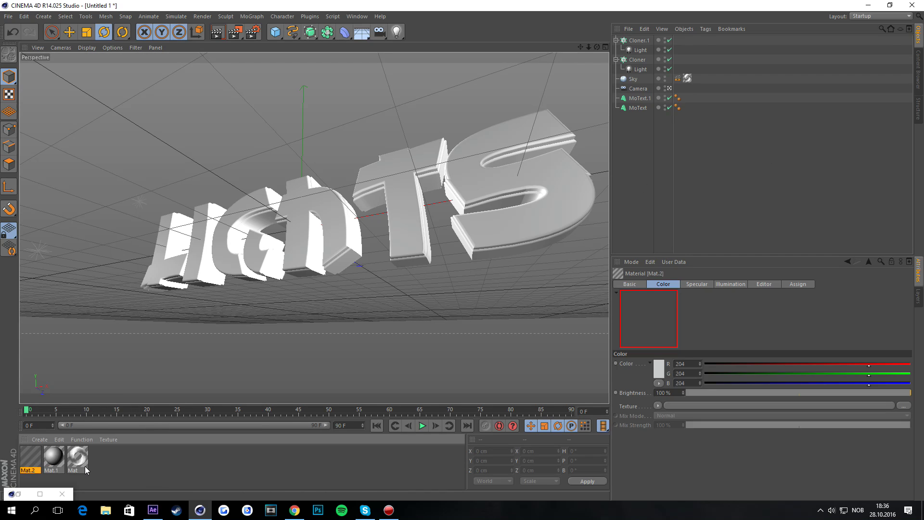
pyautogui.press('Delete')
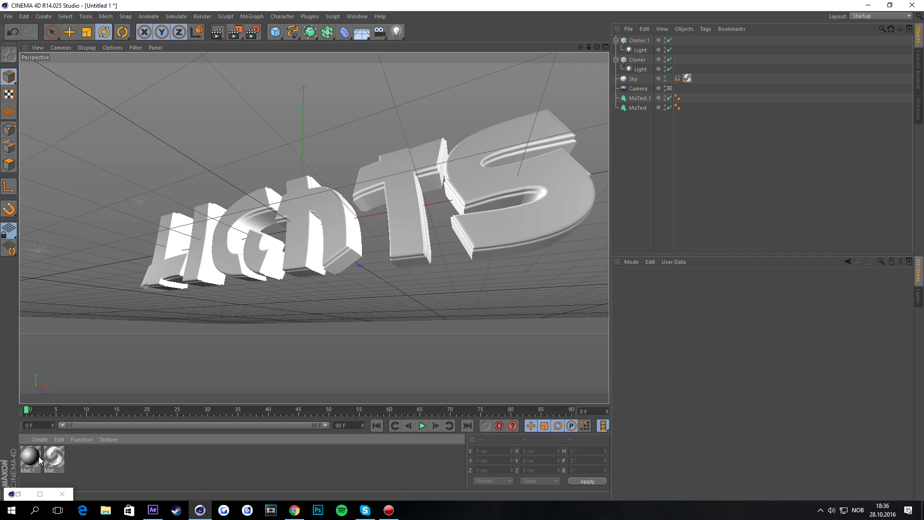
# Step: Turn off the new material's Specular channel and load Texture.jpg as its Color texture without copying it to the project location
pyautogui.doubleClick(40, 460)
pyautogui.click(328, 184)
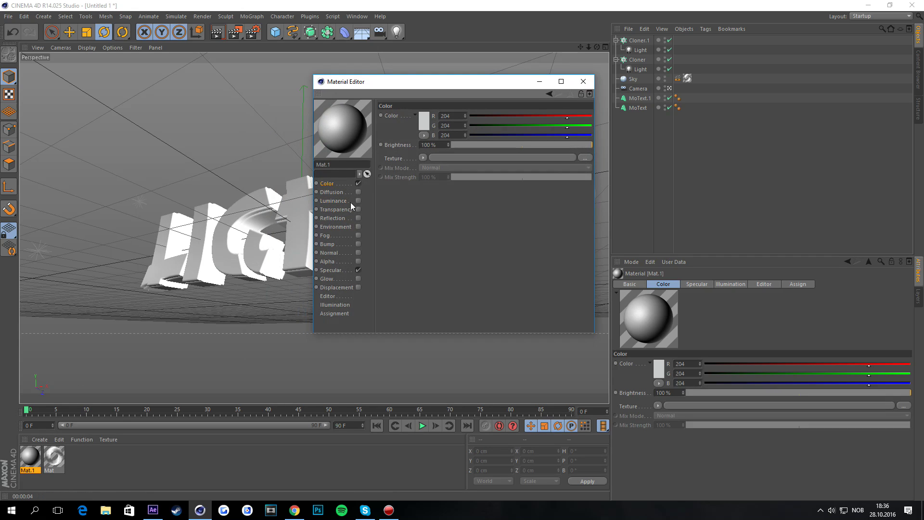
pyautogui.click(356, 270)
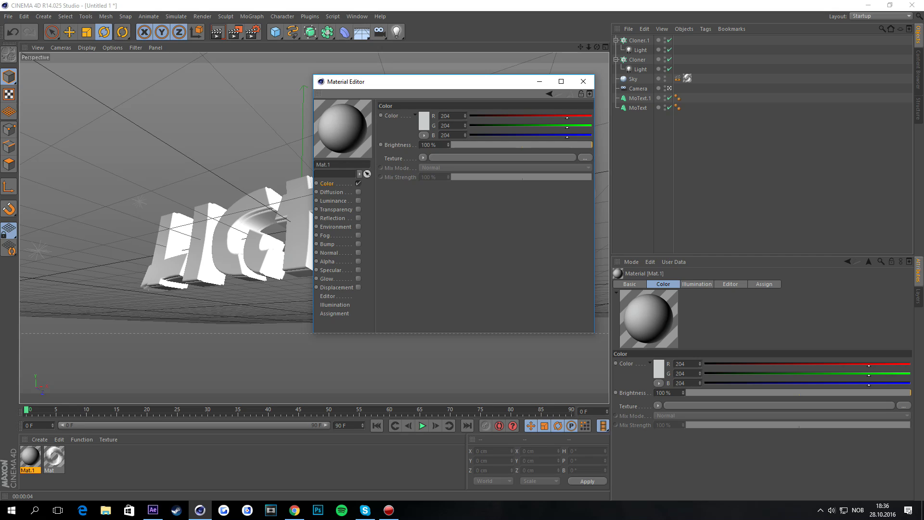
pyautogui.moveTo(923, 162); pyautogui.dragTo(511, 157)
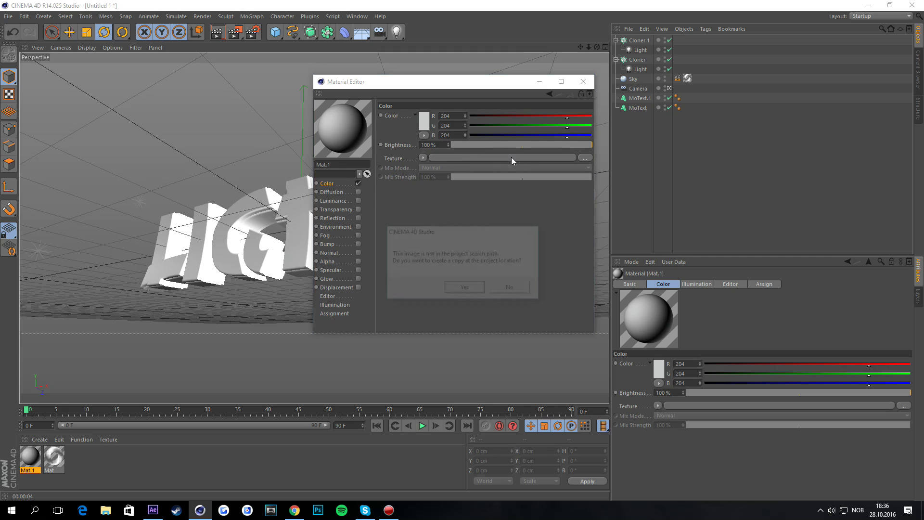
pyautogui.click(511, 289)
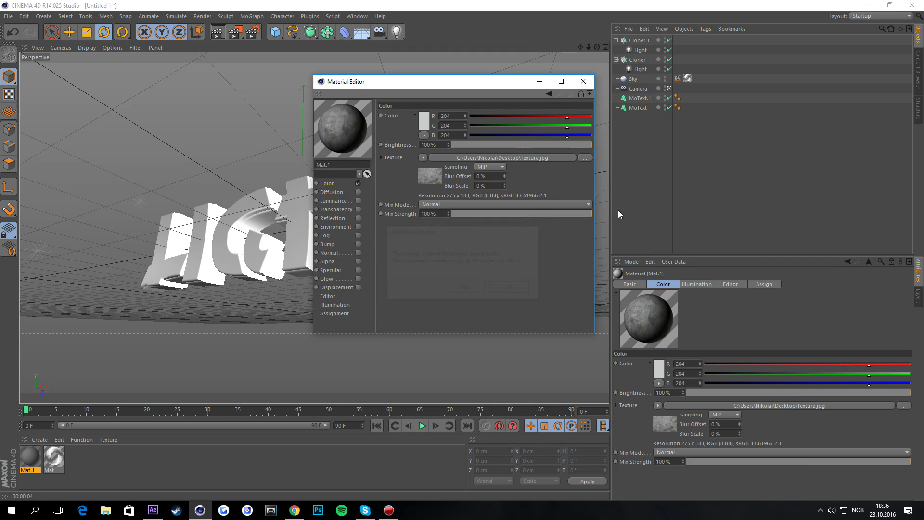
# Step: Set the material's color to blue (R 0, G 170, B 255) and the Color texture's mix strength to 46%
pyautogui.click(420, 117)
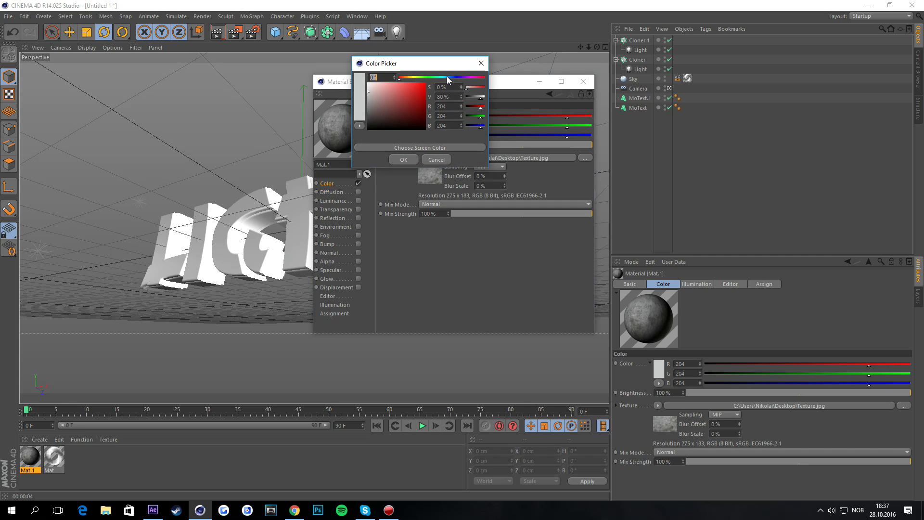
pyautogui.click(447, 76)
pyautogui.moveTo(414, 91); pyautogui.dragTo(476, 60)
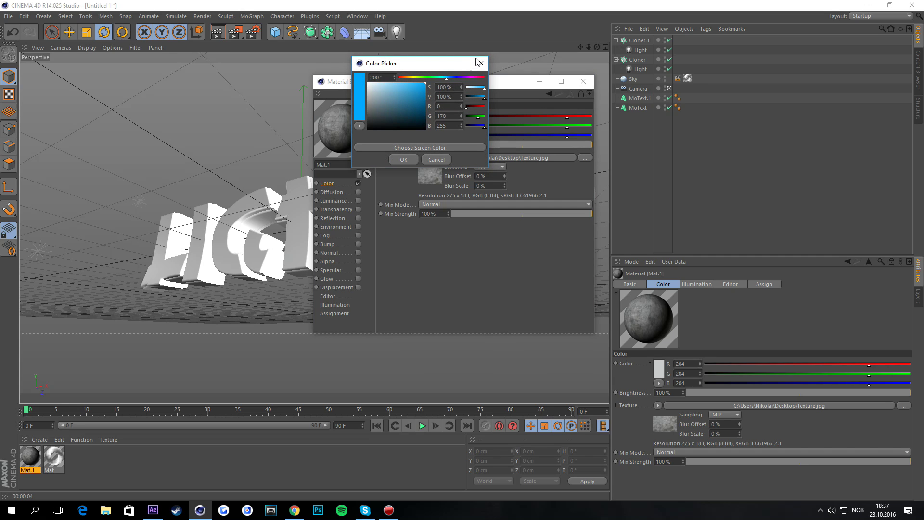
pyautogui.click(404, 159)
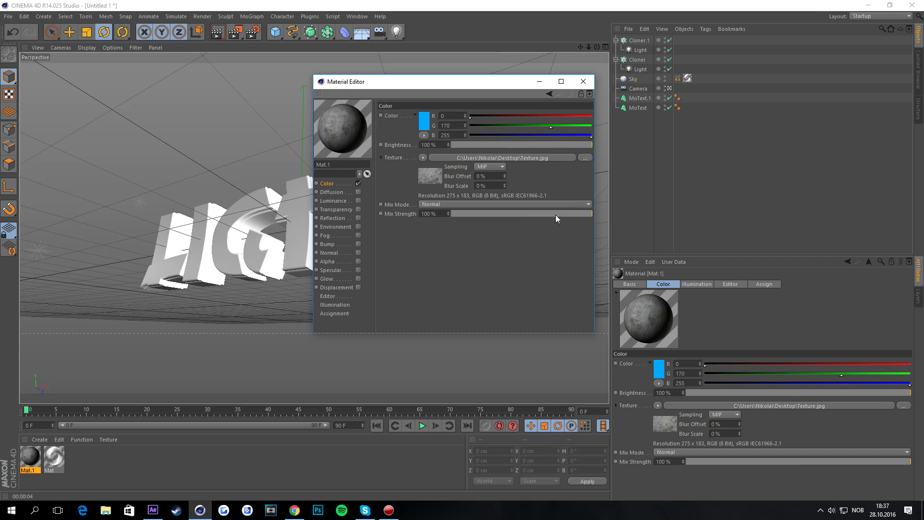
pyautogui.moveTo(504, 212); pyautogui.dragTo(521, 213)
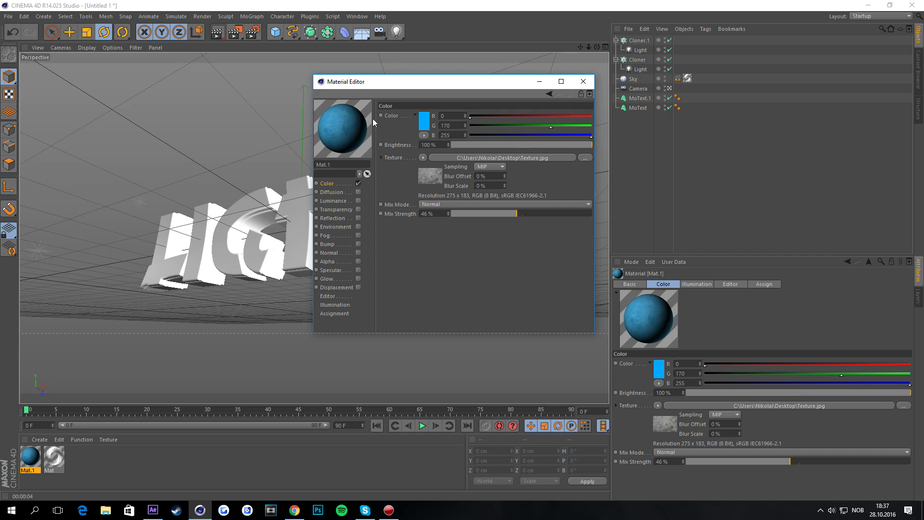
# Step: Enable the Diffusion channel, copy the Color channel's texture into it, and set its mix strength to 51%
pyautogui.click(342, 192)
pyautogui.click(358, 192)
pyautogui.click(329, 183)
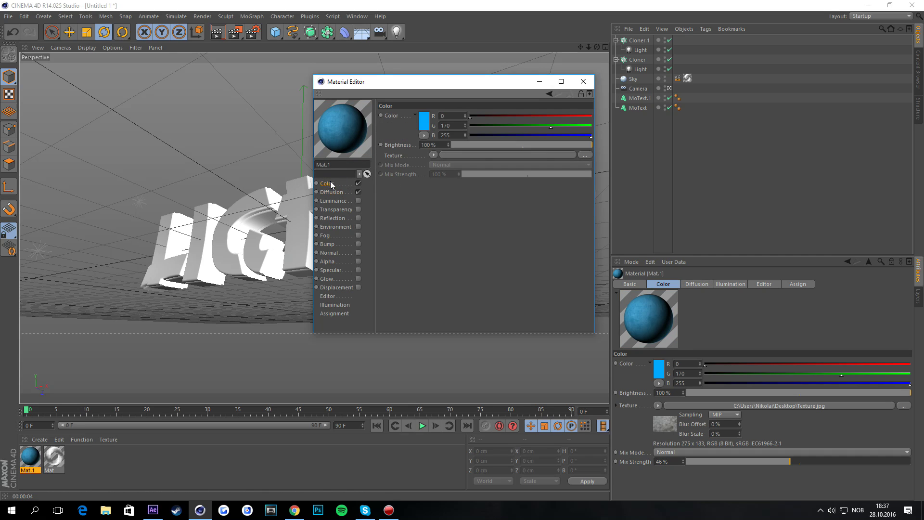
pyautogui.click(423, 158)
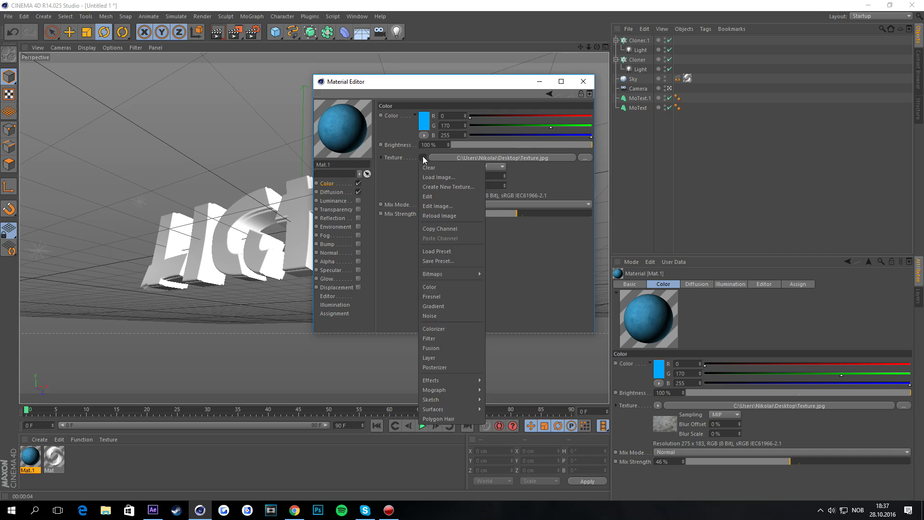
pyautogui.click(424, 229)
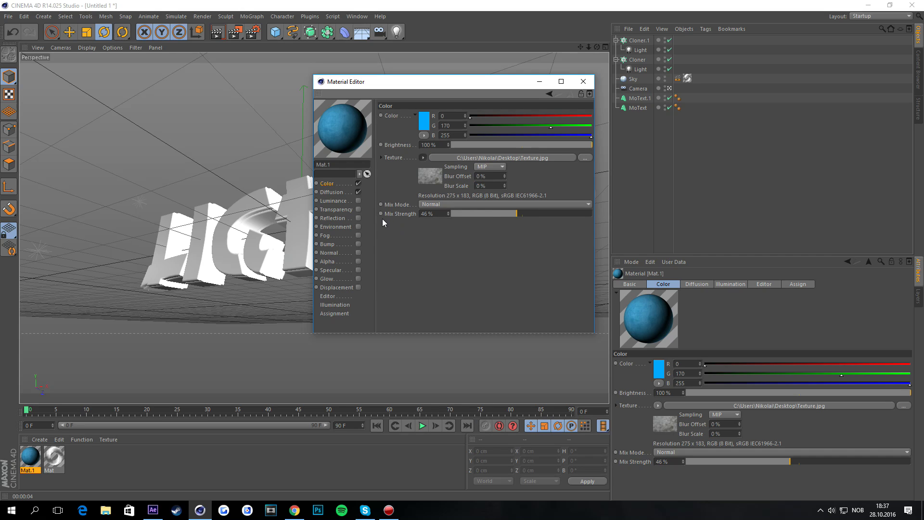
pyautogui.click(333, 191)
pyautogui.click(432, 155)
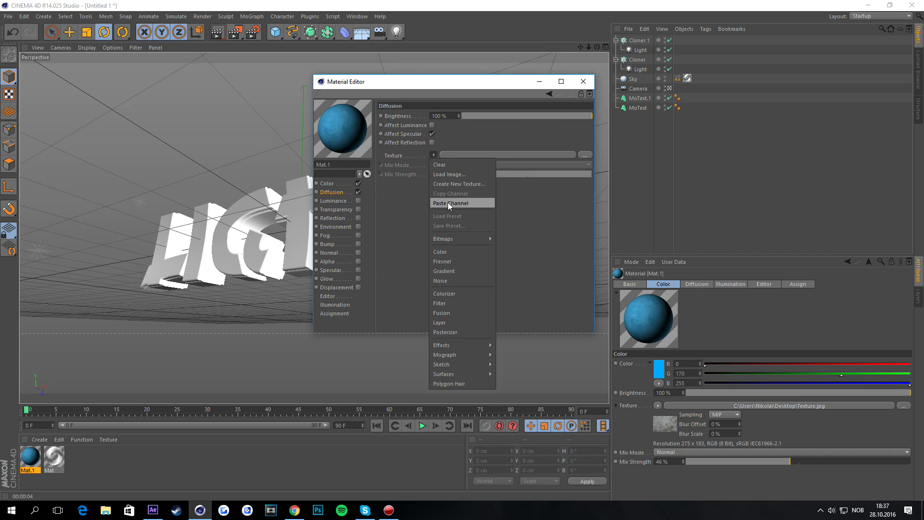
pyautogui.click(447, 202)
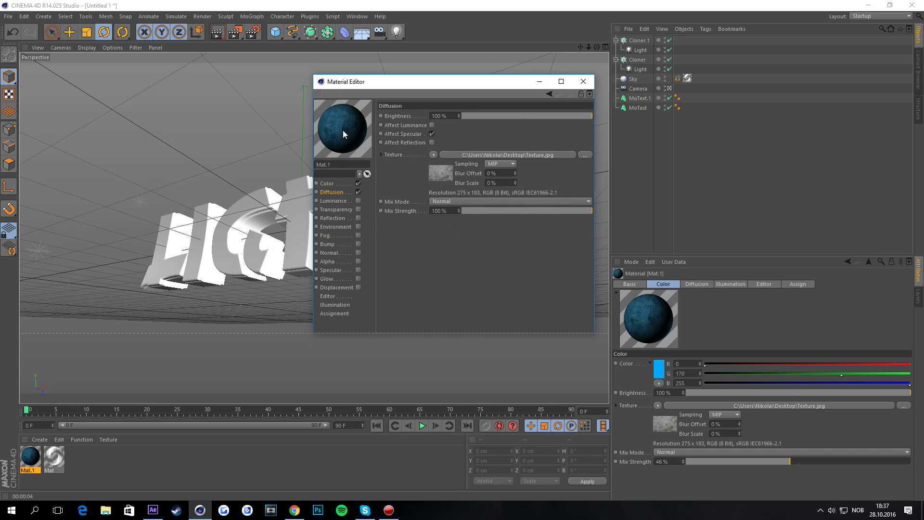
pyautogui.click(529, 211)
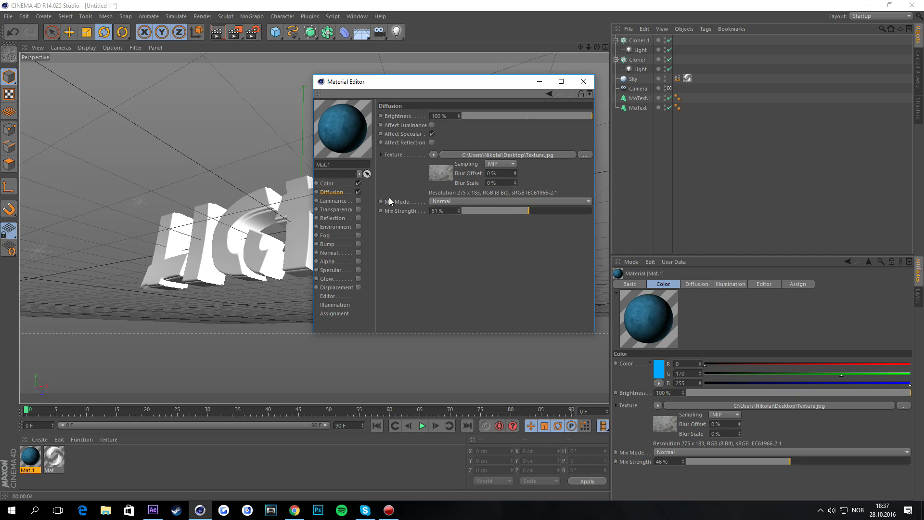
# Step: Enable the blue material's Luminance channel and set its brightness to 4%
pyautogui.click(337, 201)
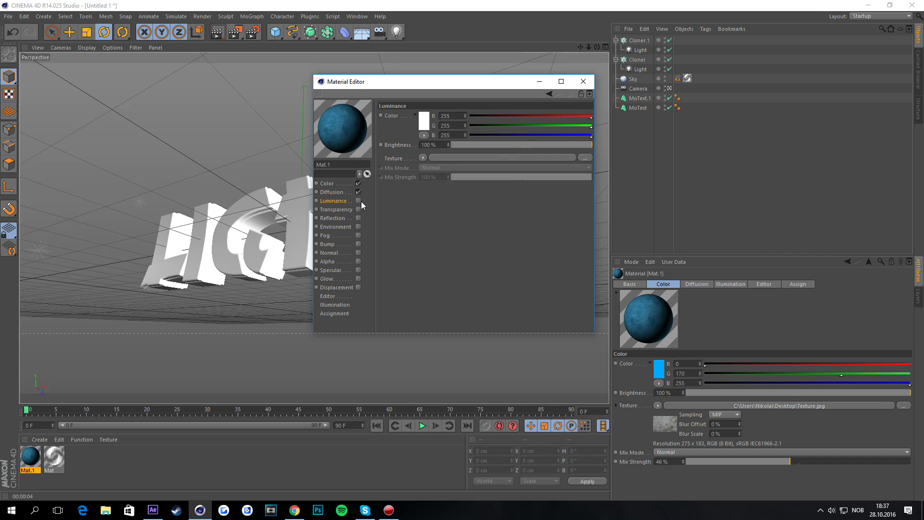
pyautogui.click(358, 199)
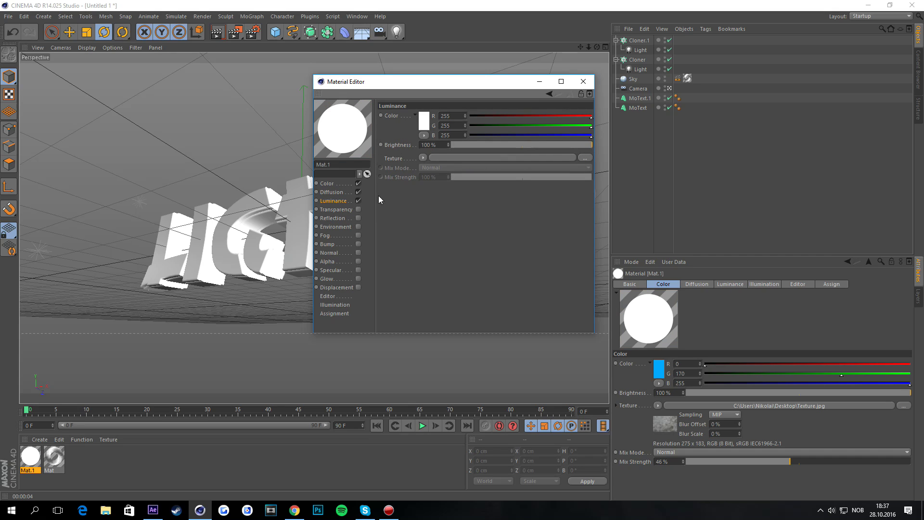
pyautogui.click(457, 144)
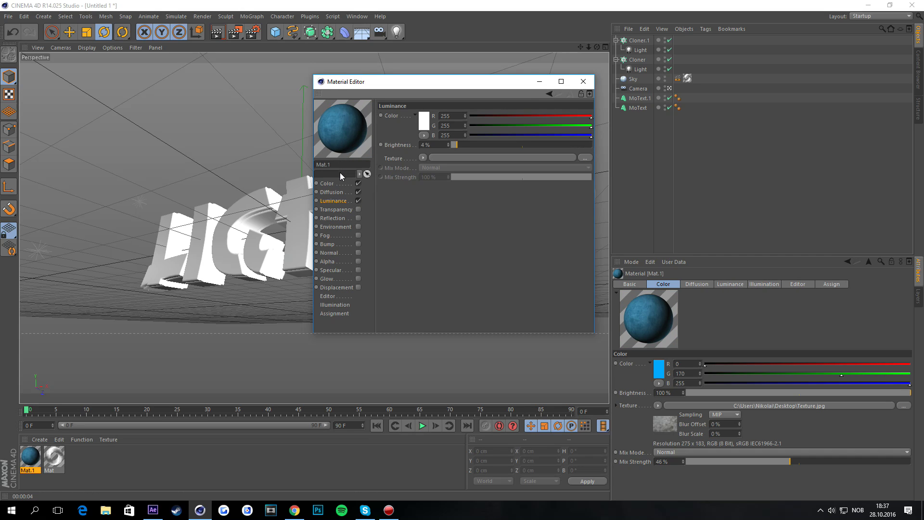
# Step: Enable the Reflection channel and paste the copied Texture.jpg channel in as its texture
pyautogui.click(353, 216)
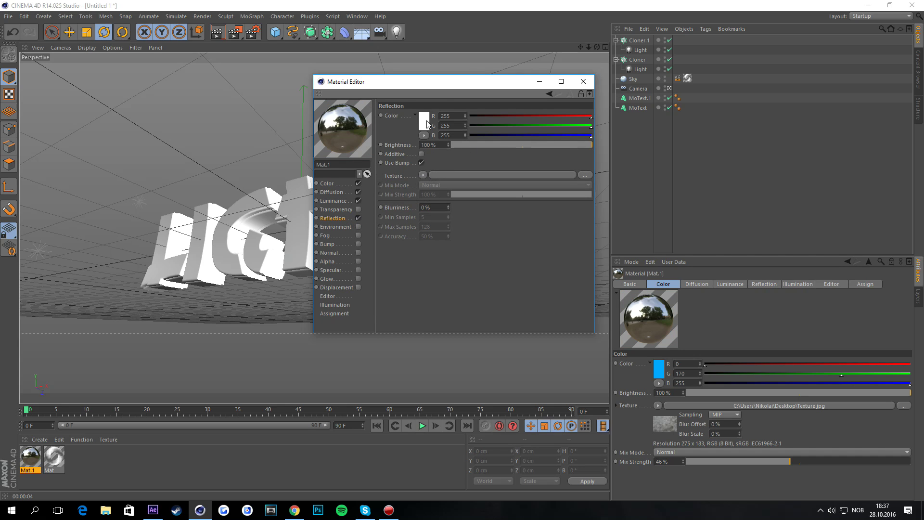
pyautogui.moveTo(381, 86); pyautogui.dragTo(338, 90)
pyautogui.click(378, 179)
pyautogui.click(377, 179)
pyautogui.click(378, 179)
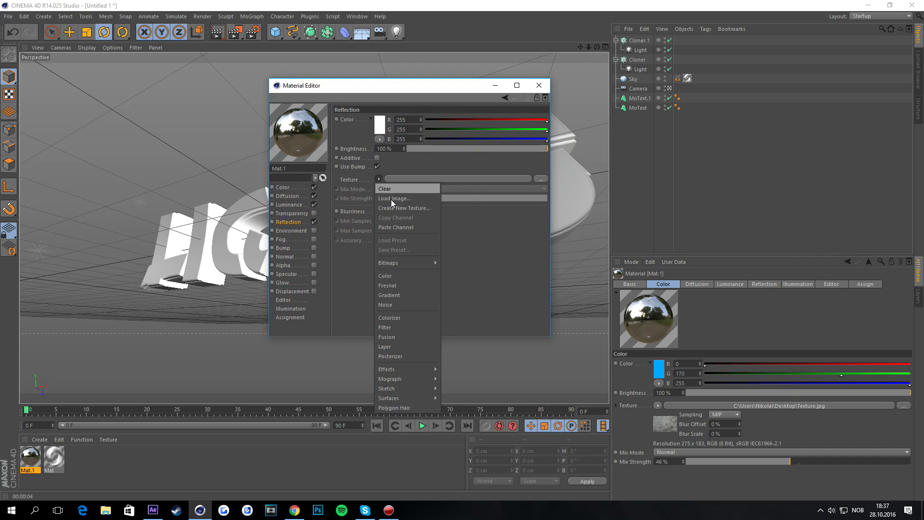
pyautogui.click(397, 227)
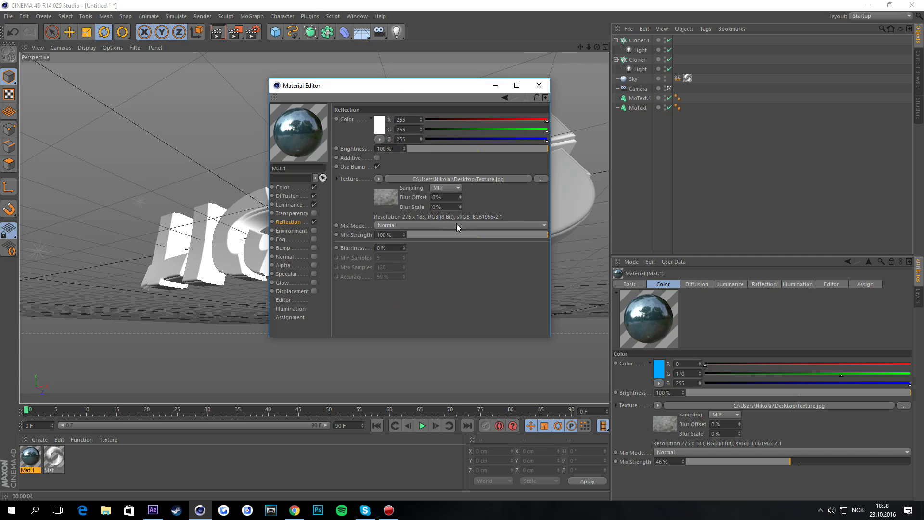
# Step: Set the Reflection channel's texture mix strength to 12% and its brightness to 2%
pyautogui.moveTo(442, 235); pyautogui.dragTo(431, 236)
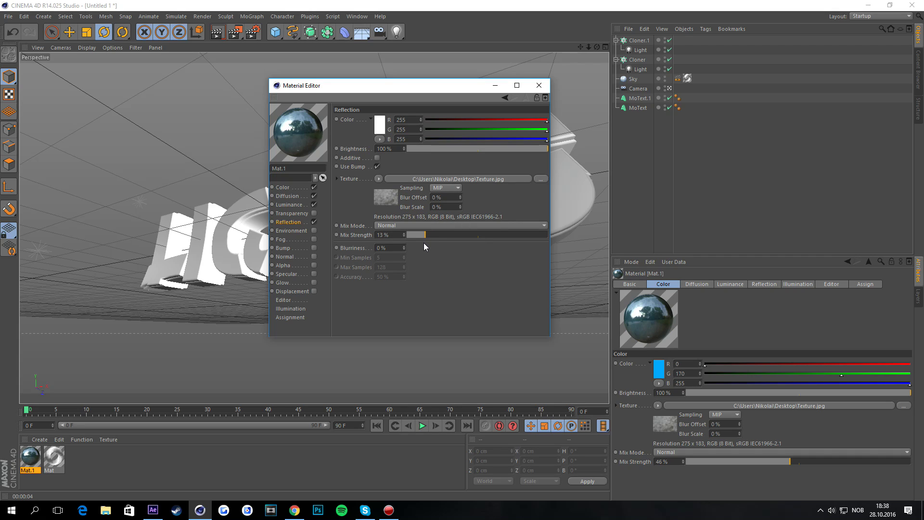
pyautogui.moveTo(423, 236); pyautogui.dragTo(472, 235)
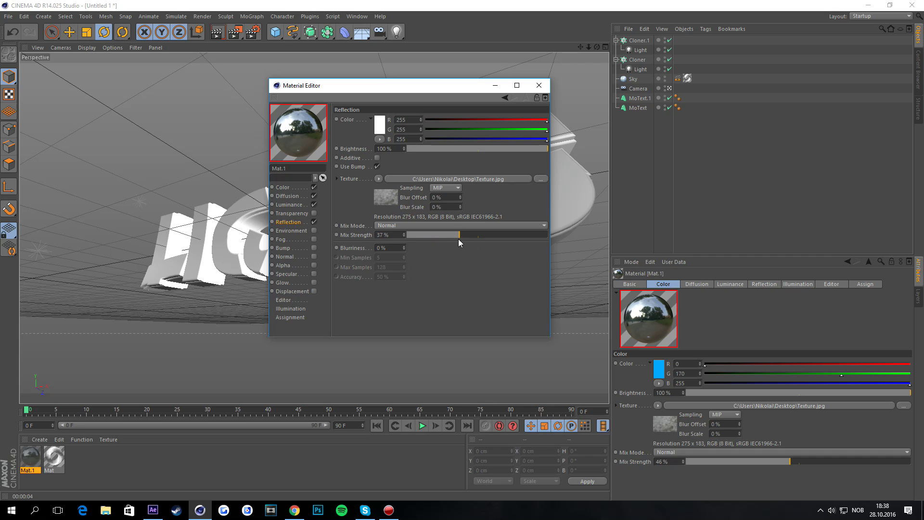
pyautogui.click(418, 148)
pyautogui.moveTo(418, 149); pyautogui.dragTo(413, 150)
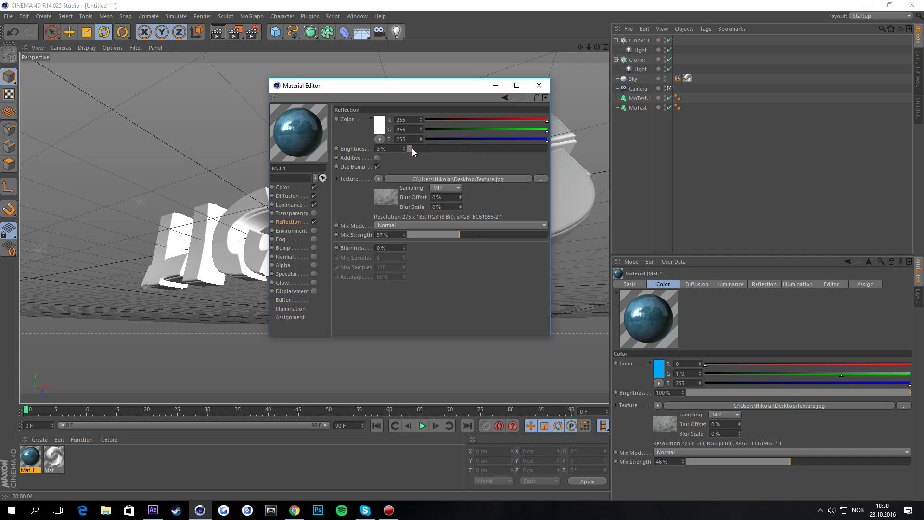
pyautogui.click(419, 234)
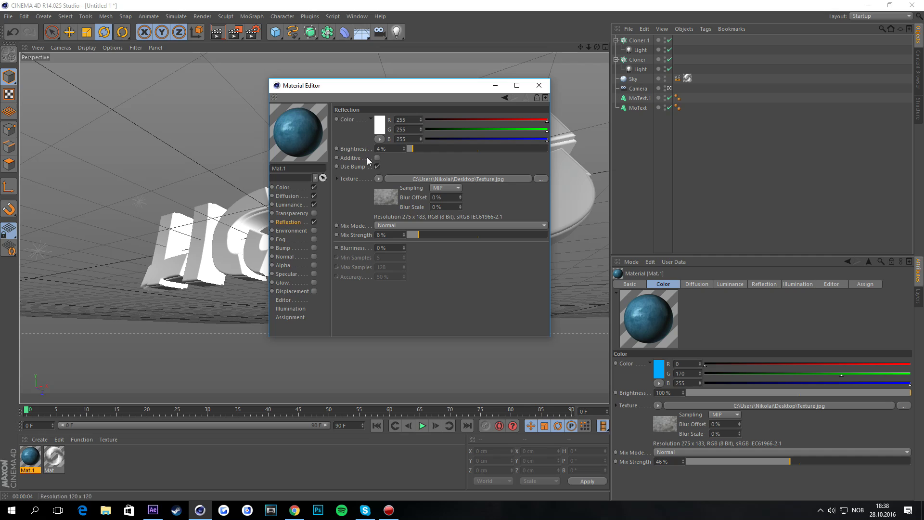
pyautogui.moveTo(419, 235); pyautogui.dragTo(423, 228)
pyautogui.moveTo(411, 149); pyautogui.dragTo(410, 150)
# Step: Enable the Bump channel, paste the copied Texture.jpg into it, and slightly reduce the bump strength
pyautogui.click(295, 238)
pyautogui.click(298, 231)
pyautogui.click(295, 239)
pyautogui.click(293, 247)
pyautogui.click(313, 248)
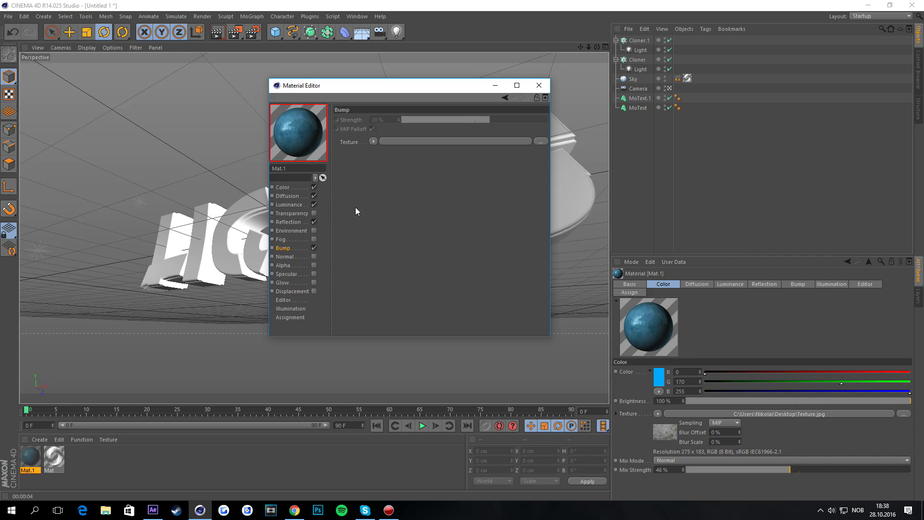
pyautogui.click(373, 142)
pyautogui.click(385, 189)
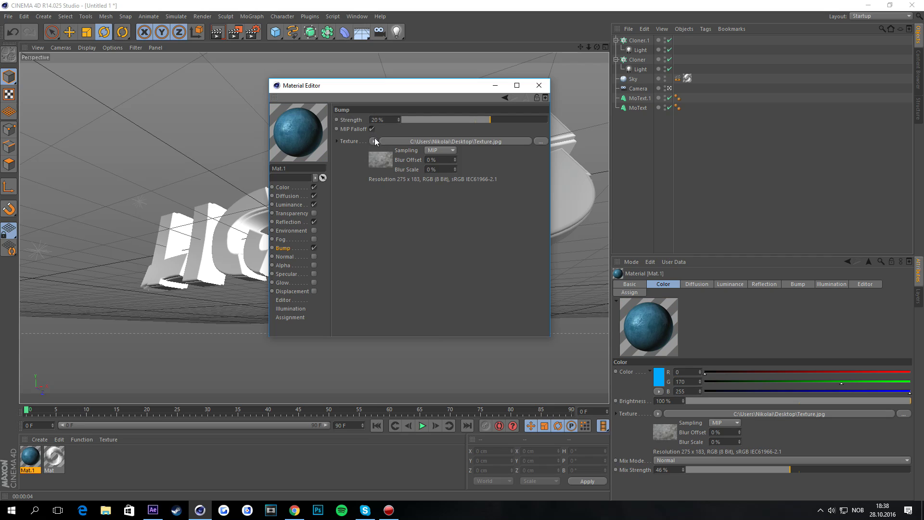
pyautogui.moveTo(485, 121); pyautogui.dragTo(481, 120)
# Step: Enable the material's Specular channel
pyautogui.click(287, 257)
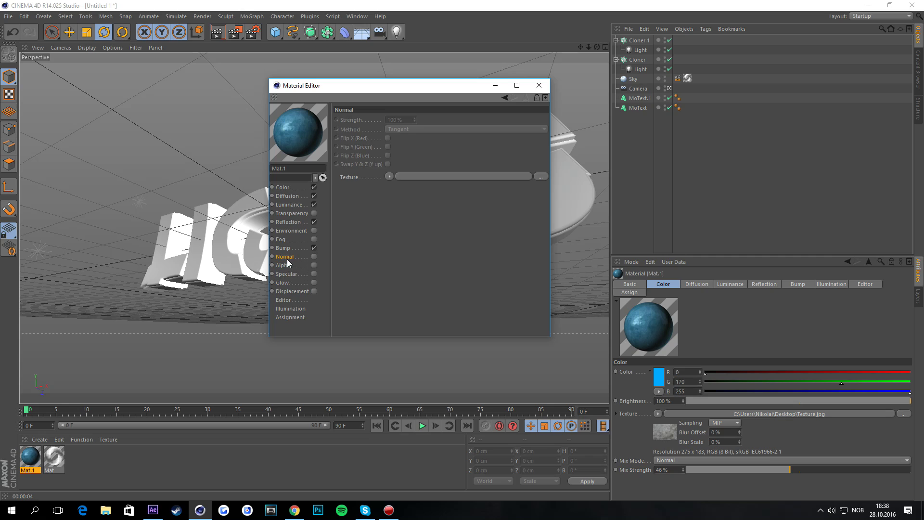
pyautogui.click(313, 274)
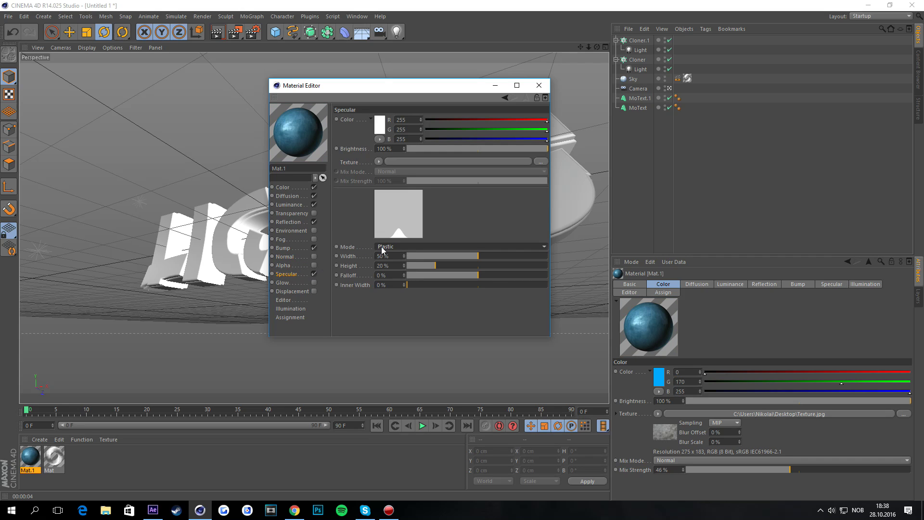
# Step: Try the Metal specular mode and switch back to Plastic
pyautogui.click(381, 247)
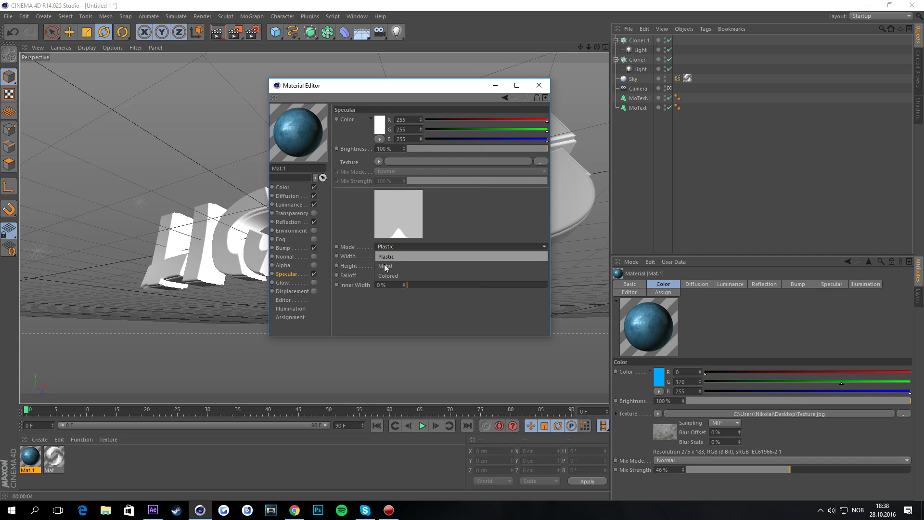
pyautogui.click(343, 248)
pyautogui.click(384, 247)
pyautogui.click(387, 265)
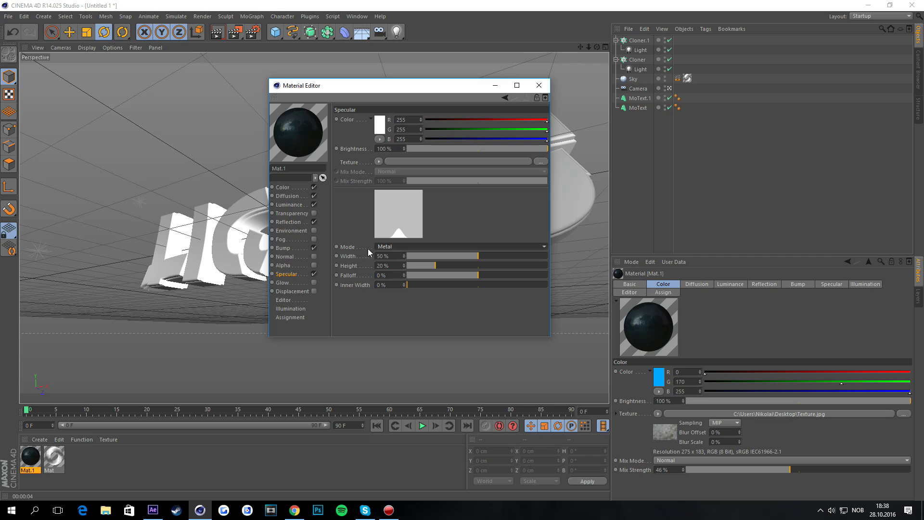
pyautogui.click(385, 246)
pyautogui.click(388, 255)
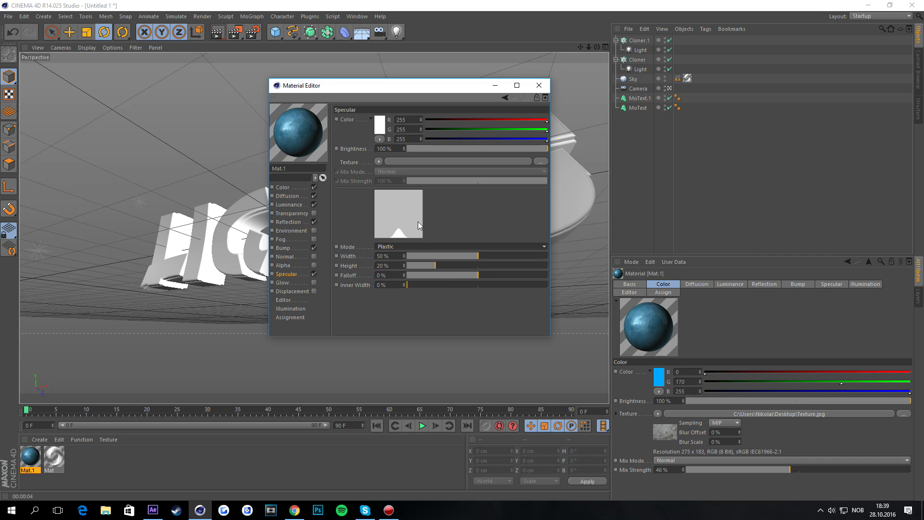
# Step: Set the specular highlight's width to 60% and height to 24%, keep its color white, and minimize the Material Editor
pyautogui.click(488, 256)
pyautogui.moveTo(491, 256); pyautogui.dragTo(450, 265)
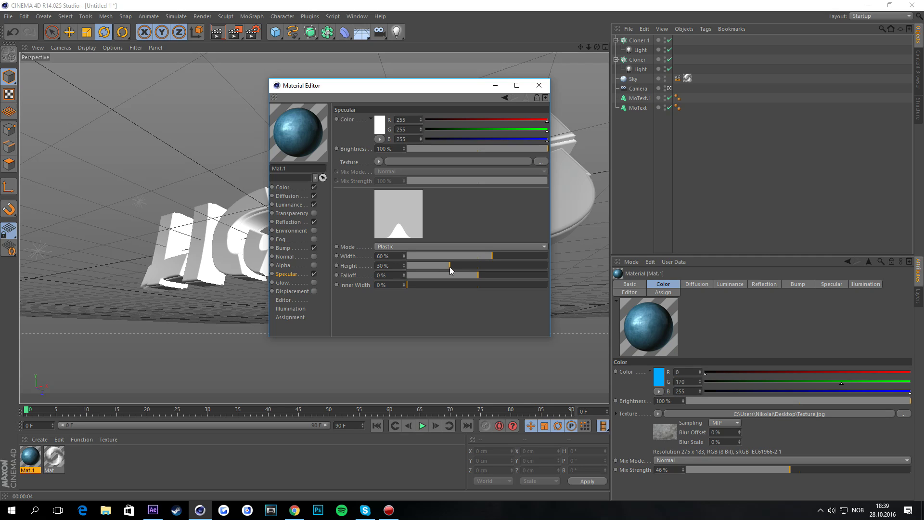
pyautogui.click(440, 265)
pyautogui.click(381, 124)
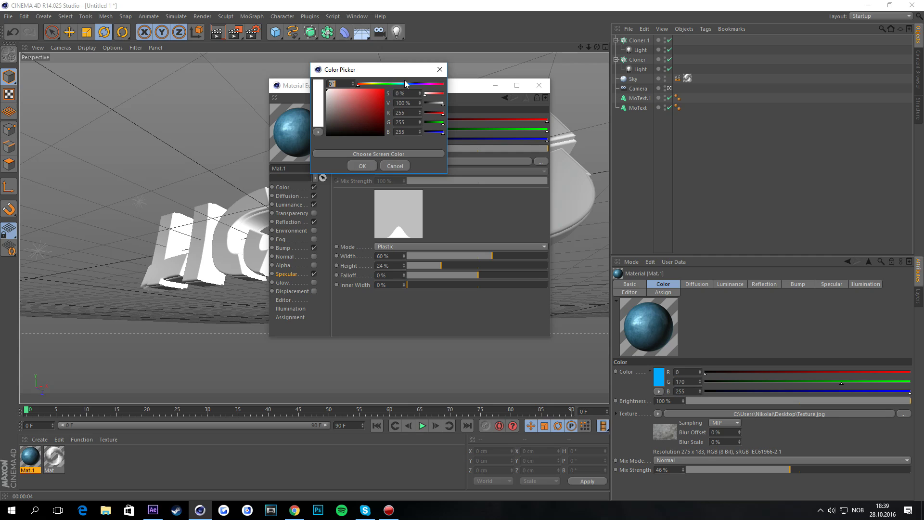
pyautogui.click(370, 165)
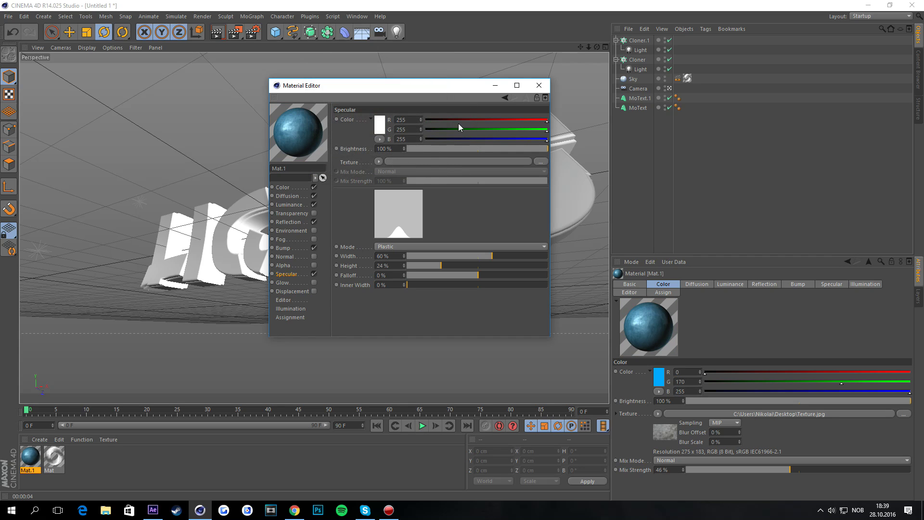
pyautogui.click(495, 85)
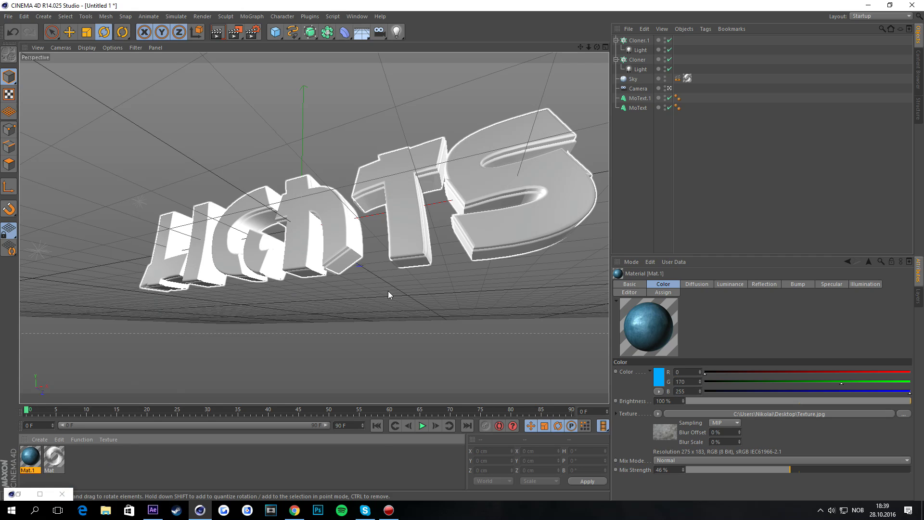
# Step: Apply the blue material to MoText.1 with Cubic projection and Seamless tiling enabled
pyautogui.moveTo(30, 457); pyautogui.dragTo(641, 98)
pyautogui.click(686, 323)
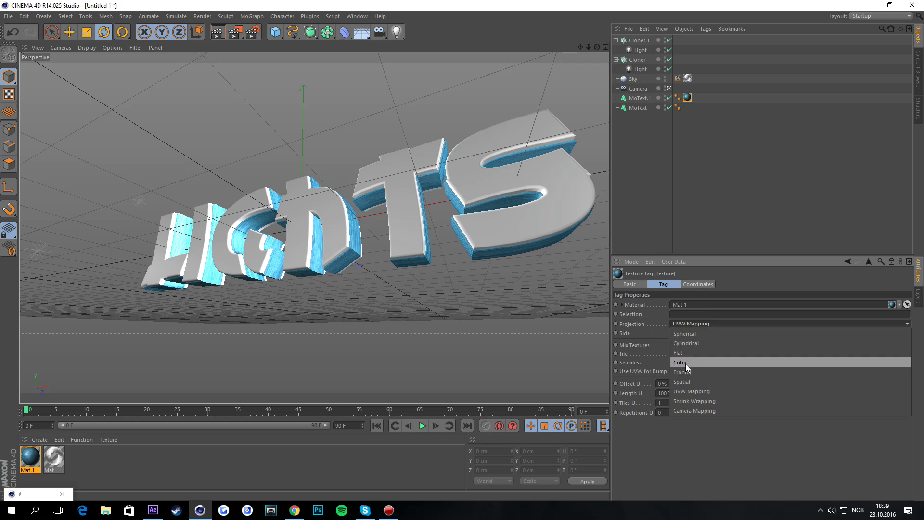
pyautogui.click(686, 364)
pyautogui.click(672, 363)
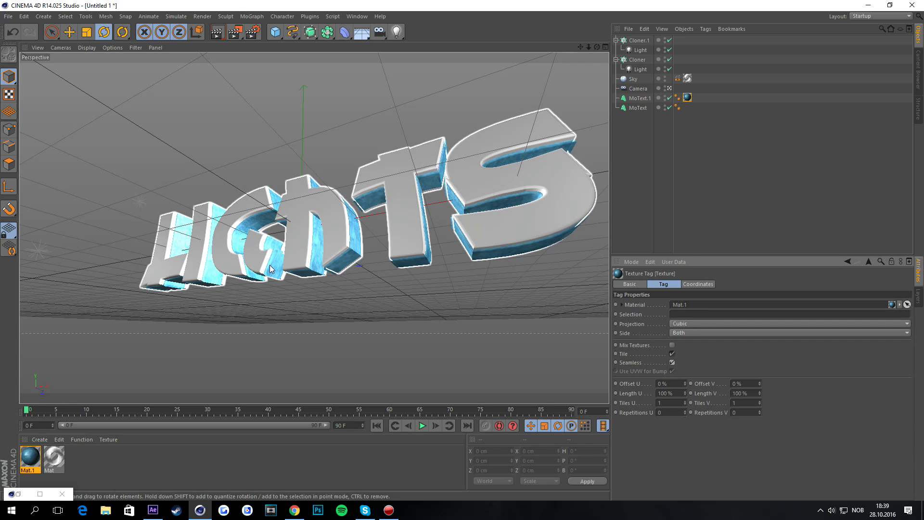
pyautogui.click(255, 269)
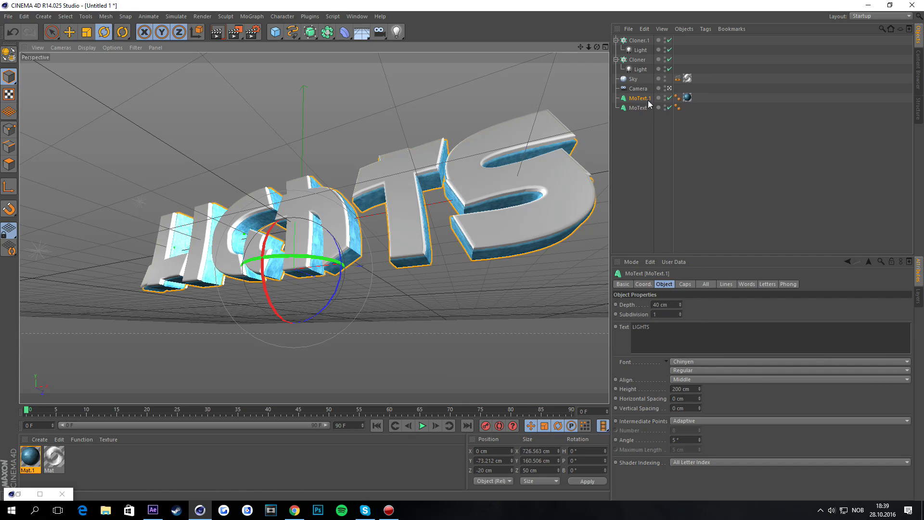
pyautogui.click(687, 97)
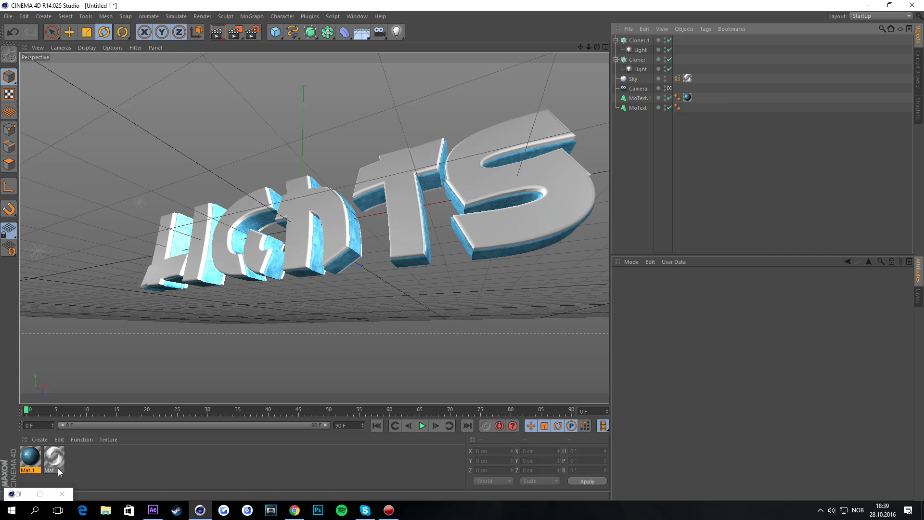
# Step: Duplicate the blue text material
pyautogui.click(32, 460)
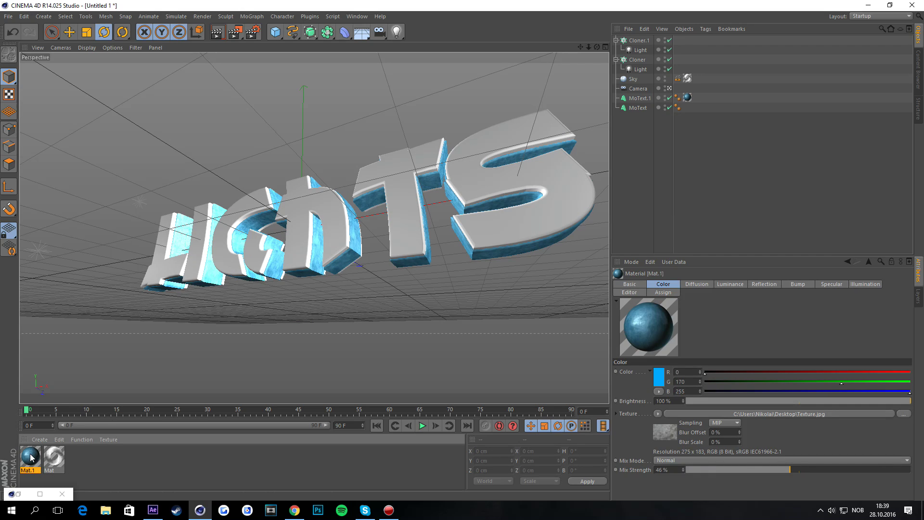
pyautogui.hotkey('ctrl', 'c')
pyautogui.hotkey('ctrl', 'v')
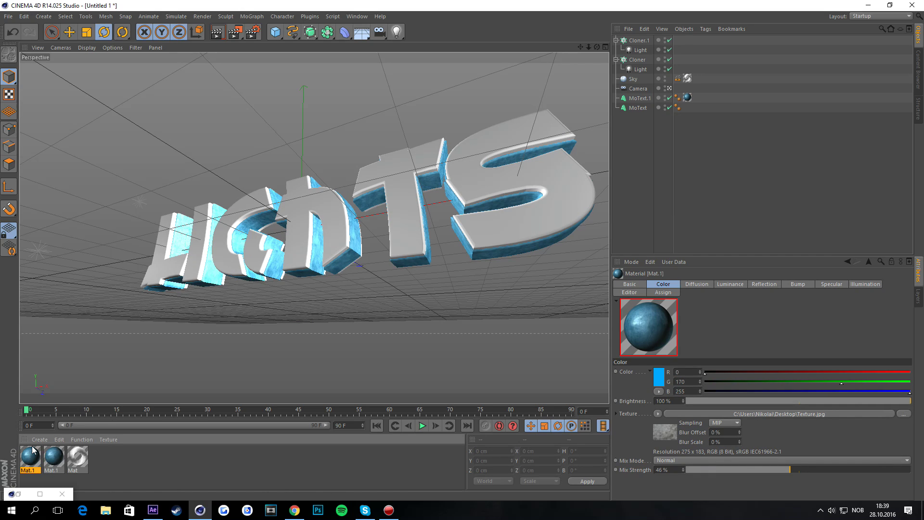
pyautogui.click(122, 461)
pyautogui.click(39, 460)
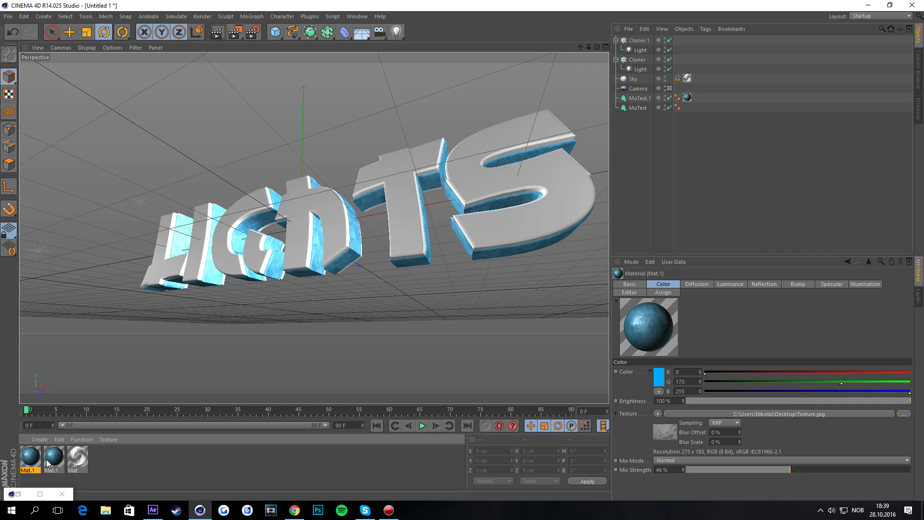
# Step: Change the duplicated material's color to grey (R 169, G 169, B 169)
pyautogui.doubleClick(32, 461)
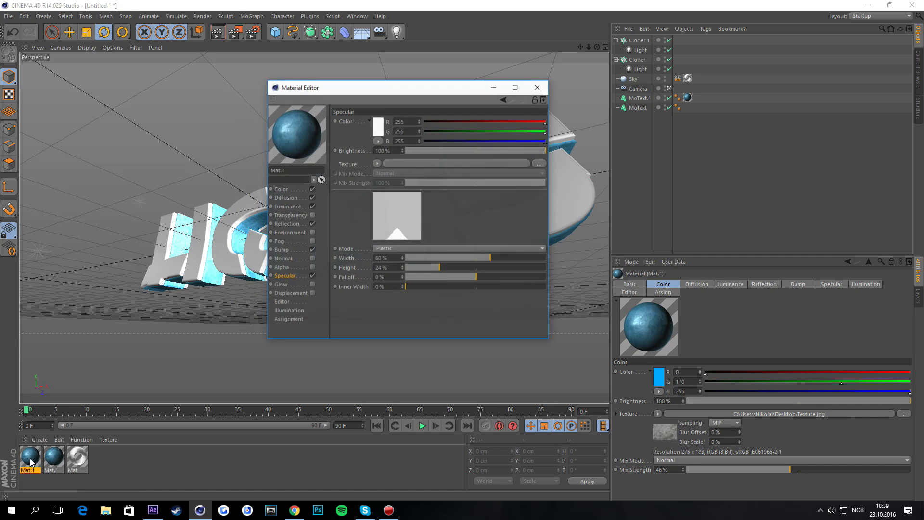
pyautogui.click(296, 186)
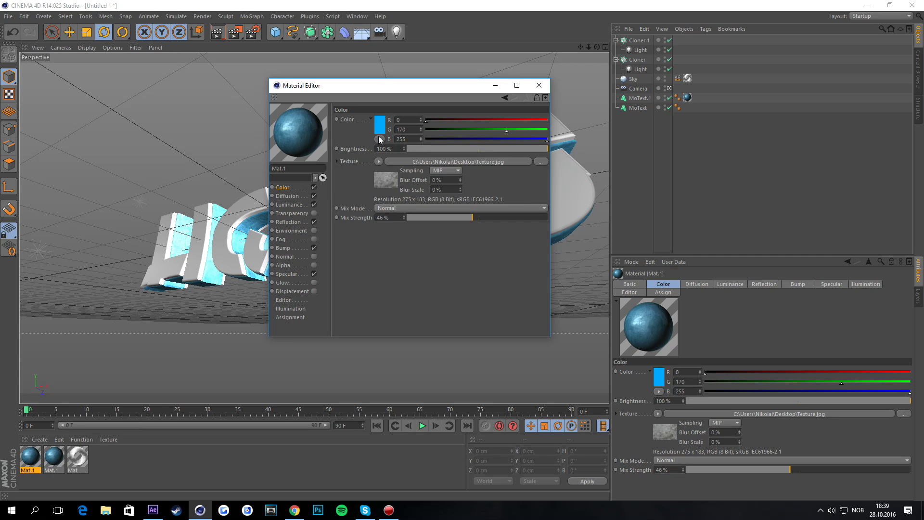
pyautogui.click(379, 129)
pyautogui.moveTo(383, 106); pyautogui.dragTo(314, 114)
pyautogui.click(362, 176)
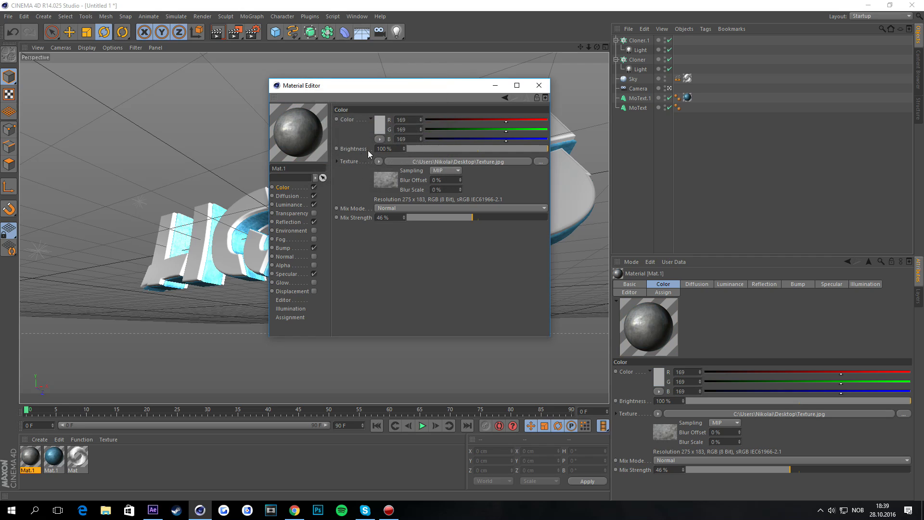
# Step: Review the grey material's other channels, including Luminance, Reflection, Diffusion, Bump and Specular
pyautogui.click(296, 204)
pyautogui.click(291, 222)
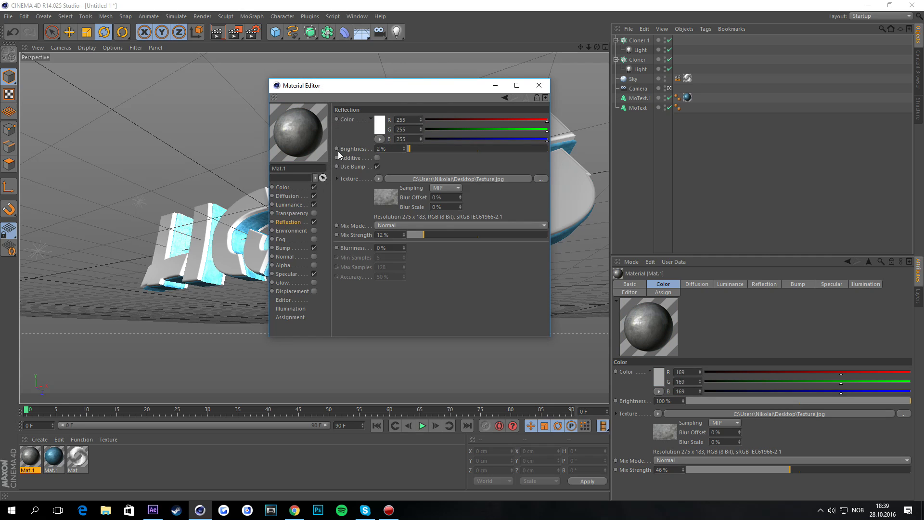
pyautogui.click(290, 196)
pyautogui.click(288, 213)
pyautogui.click(284, 239)
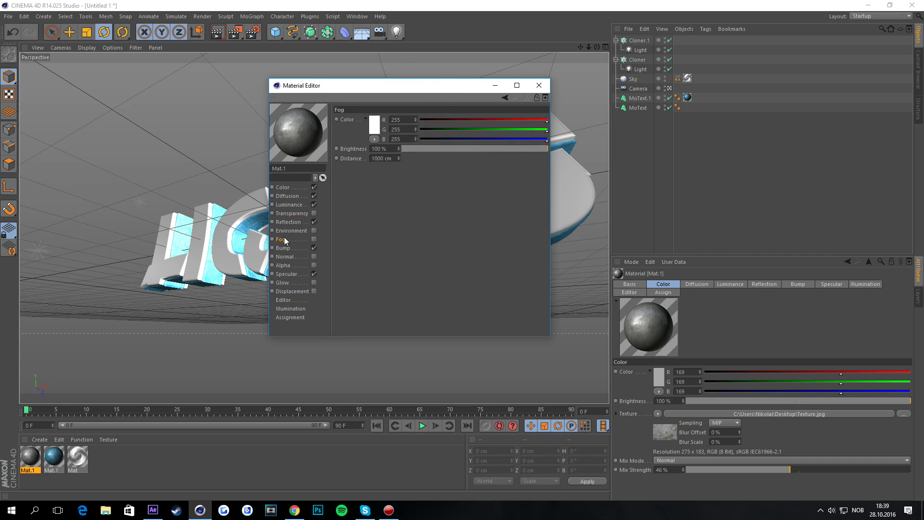
pyautogui.click(286, 248)
pyautogui.click(286, 274)
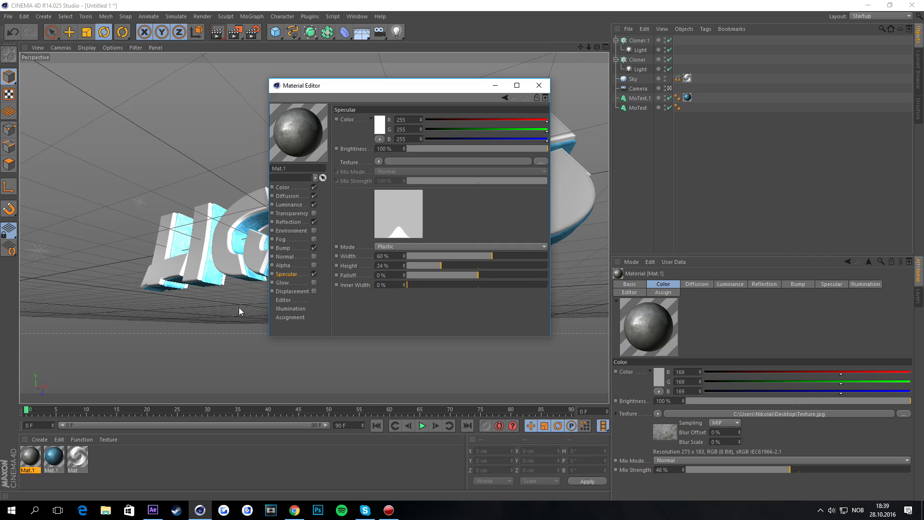
# Step: Minimize the material editor and apply the grey material to the MoText object
pyautogui.click(61, 452)
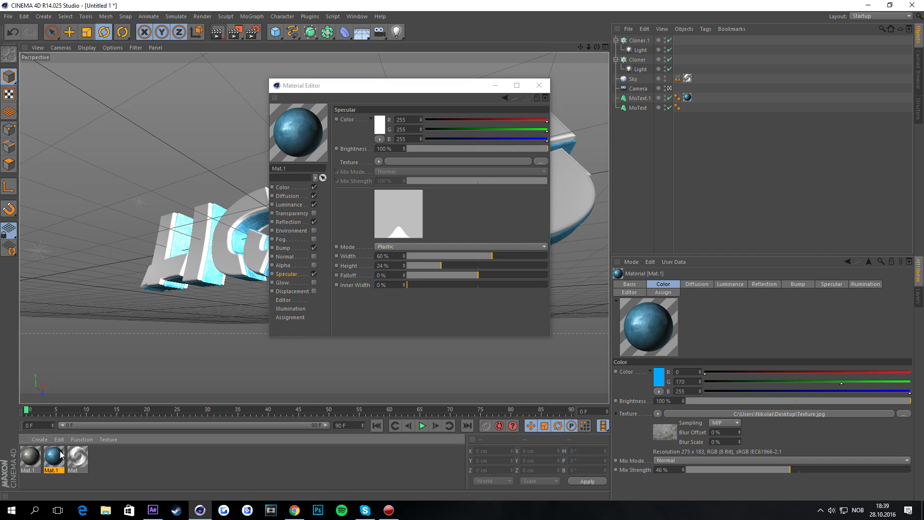
pyautogui.click(495, 85)
pyautogui.click(30, 456)
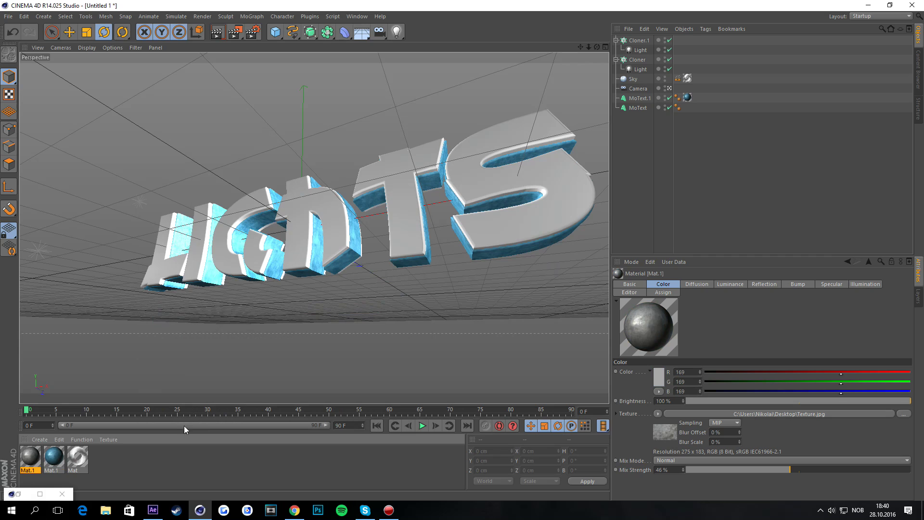
pyautogui.moveTo(30, 466); pyautogui.dragTo(645, 109)
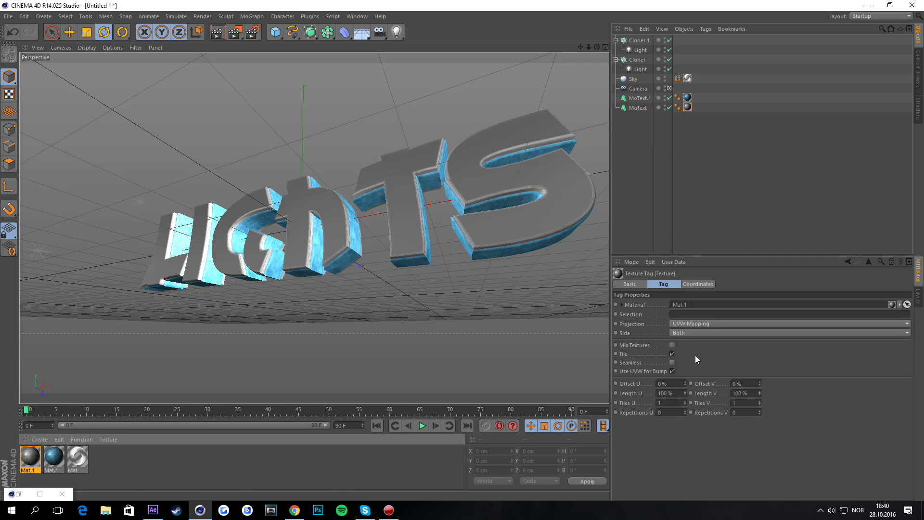
pyautogui.click(691, 323)
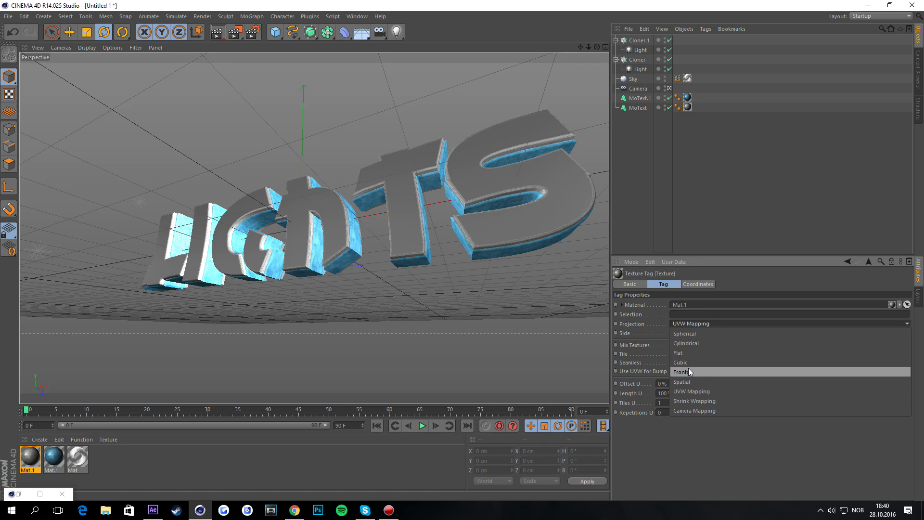
pyautogui.click(680, 329)
pyautogui.click(709, 177)
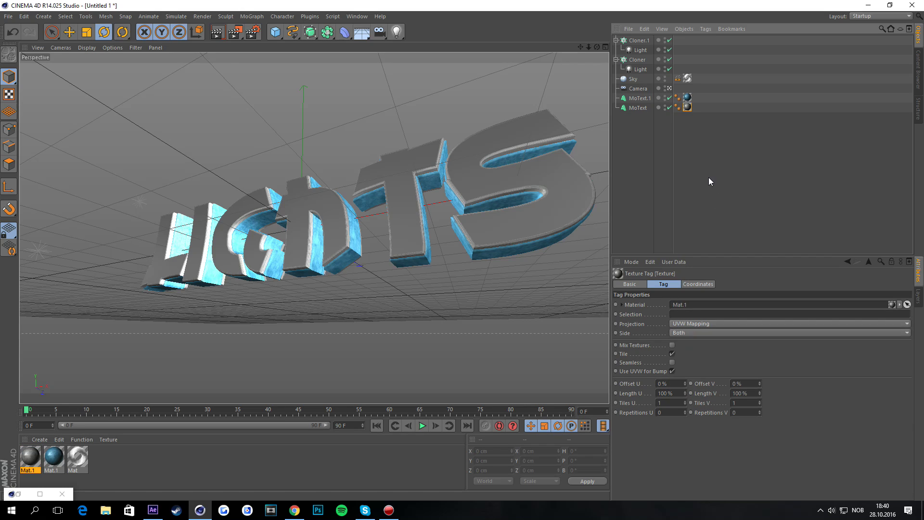
# Step: Set the texture tags of both MoText objects together to Cubic projection with Seamless tiling enabled
pyautogui.click(687, 106)
pyautogui.keyDown('ctrl'); pyautogui.click(687, 98); pyautogui.keyUp('ctrl')
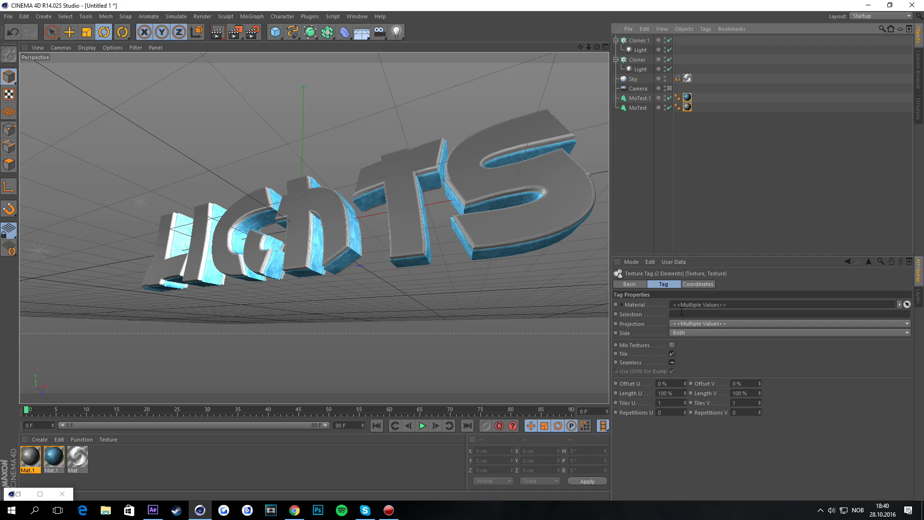
pyautogui.click(686, 323)
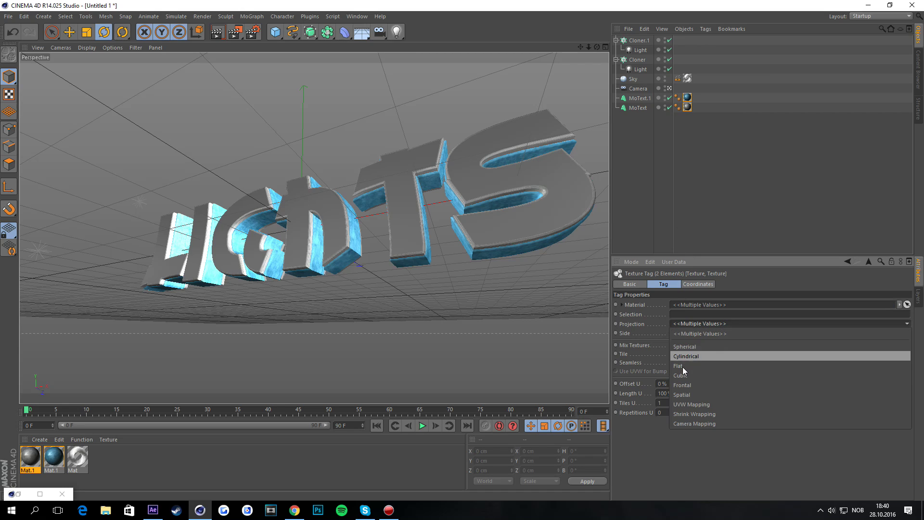
pyautogui.click(682, 372)
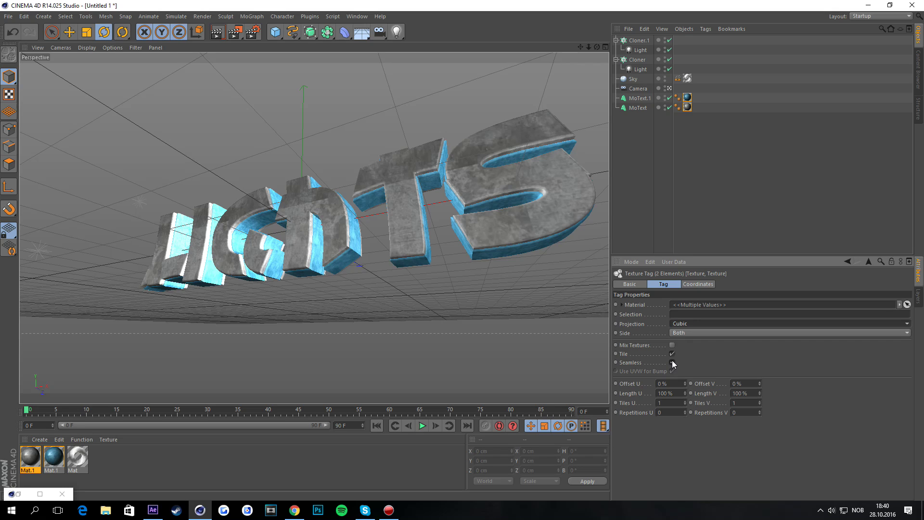
pyautogui.click(672, 362)
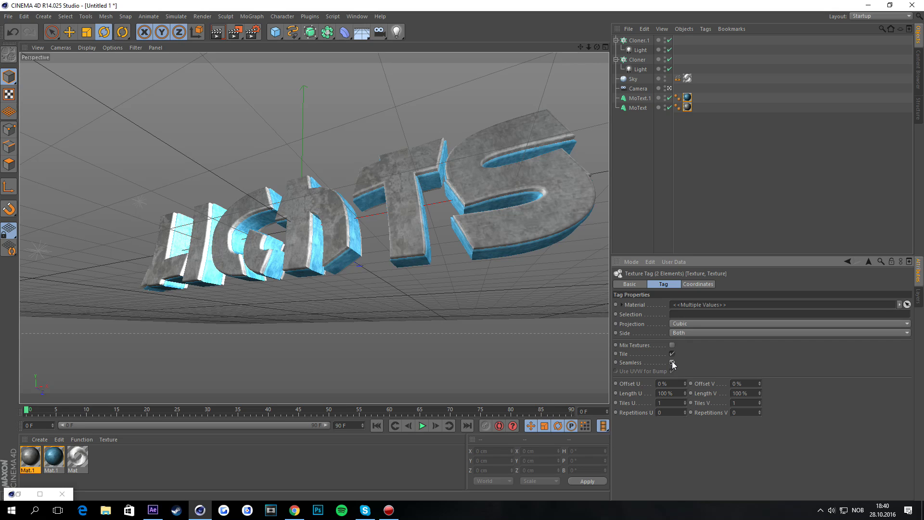
pyautogui.click(615, 202)
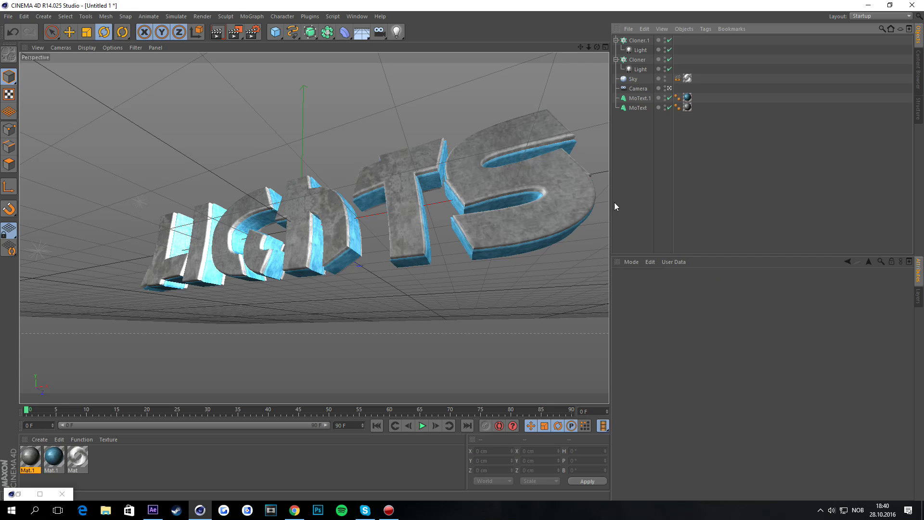
# Step: Render the perspective view to check the textured text, and return to the normal viewport display
pyautogui.click(223, 36)
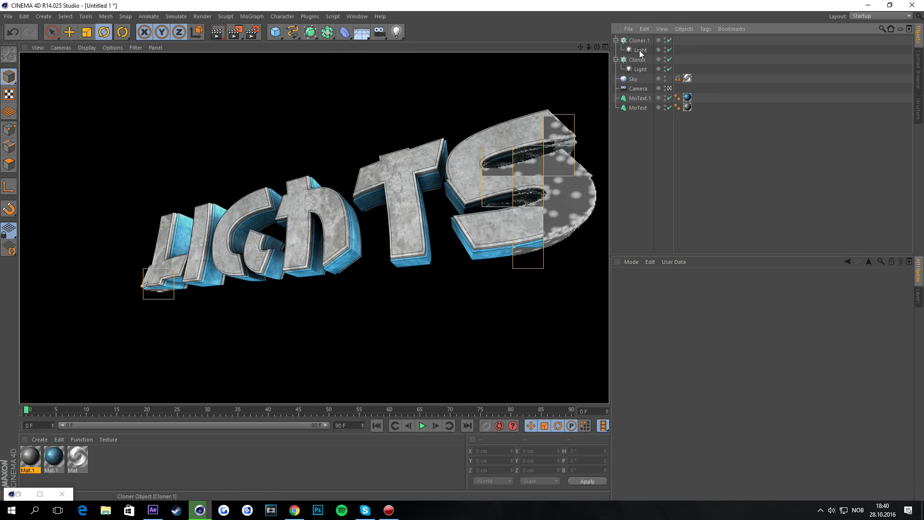
pyautogui.press('Escape')
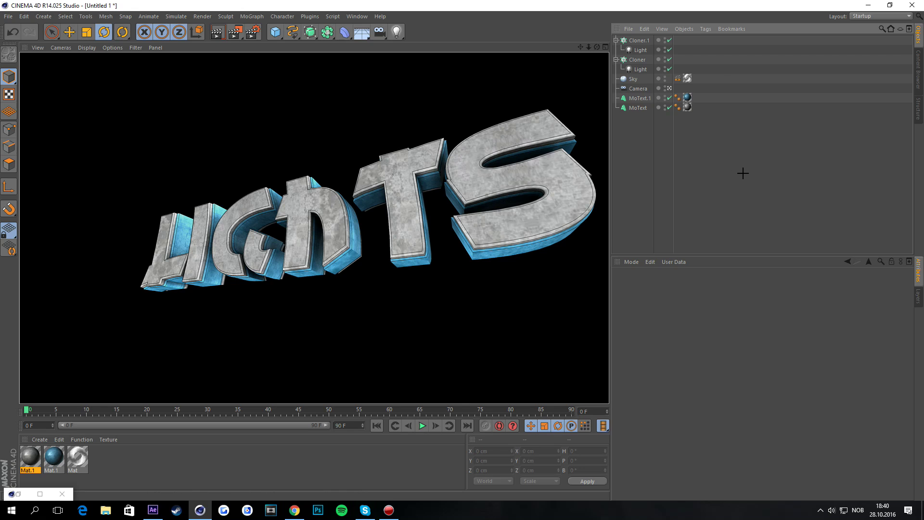
pyautogui.press('Escape')
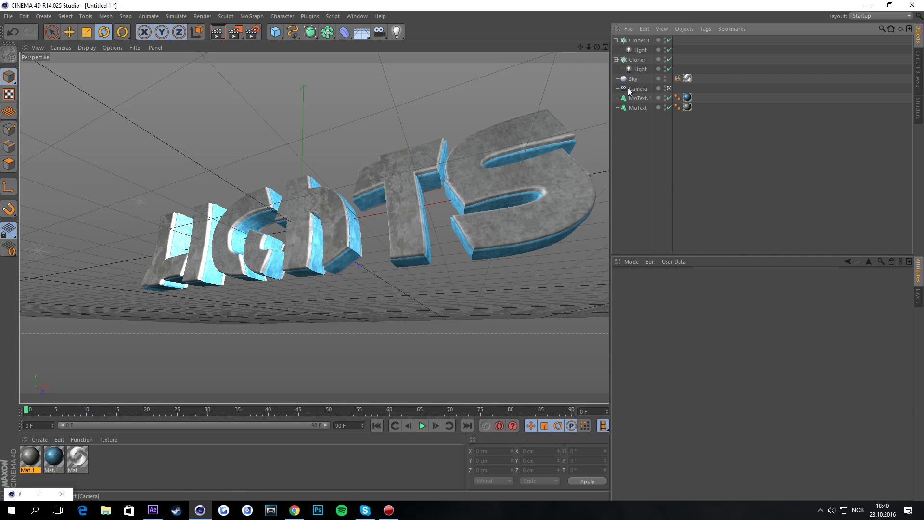